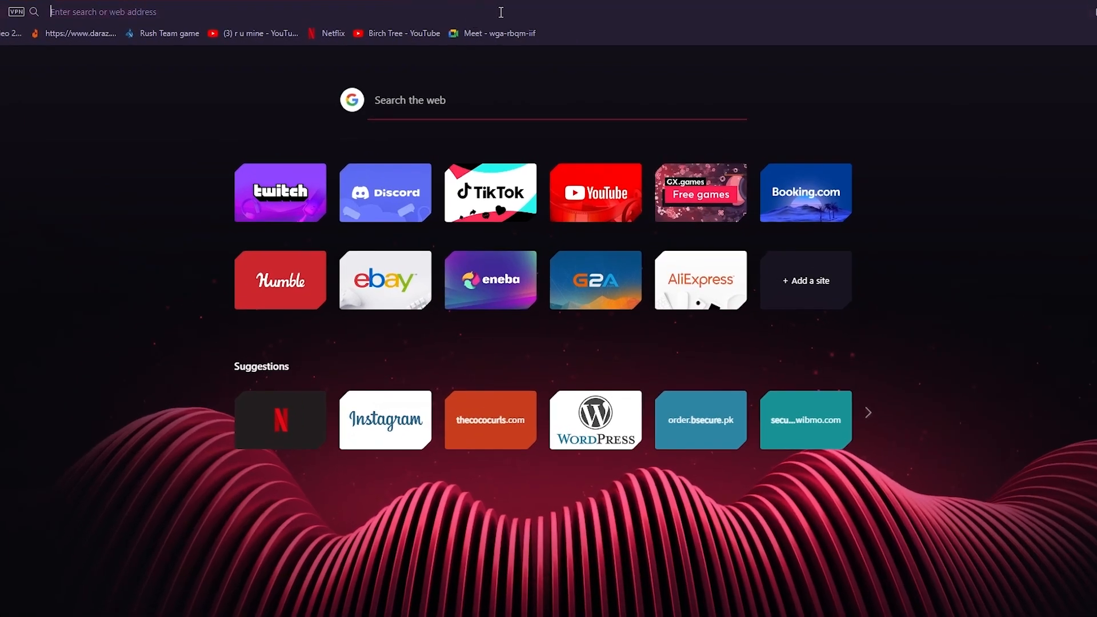
Step: Load WordPress.com in one tab and a Temp Mail disposable address page in another
{"action": "type", "text": "wordpress.com"}
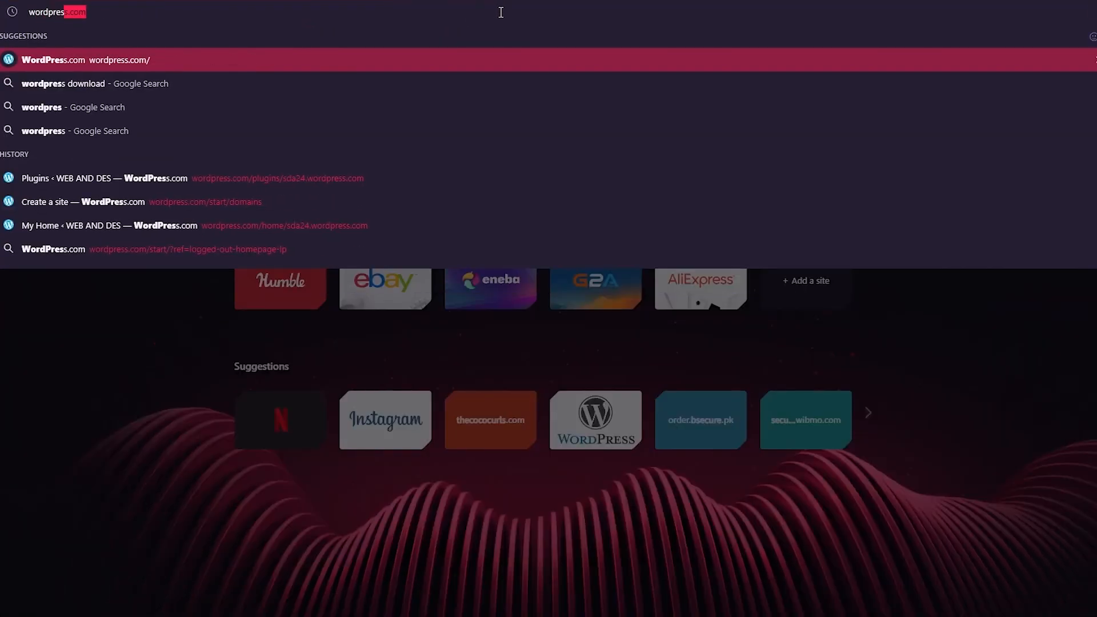
{"action": "key", "text": "Return"}
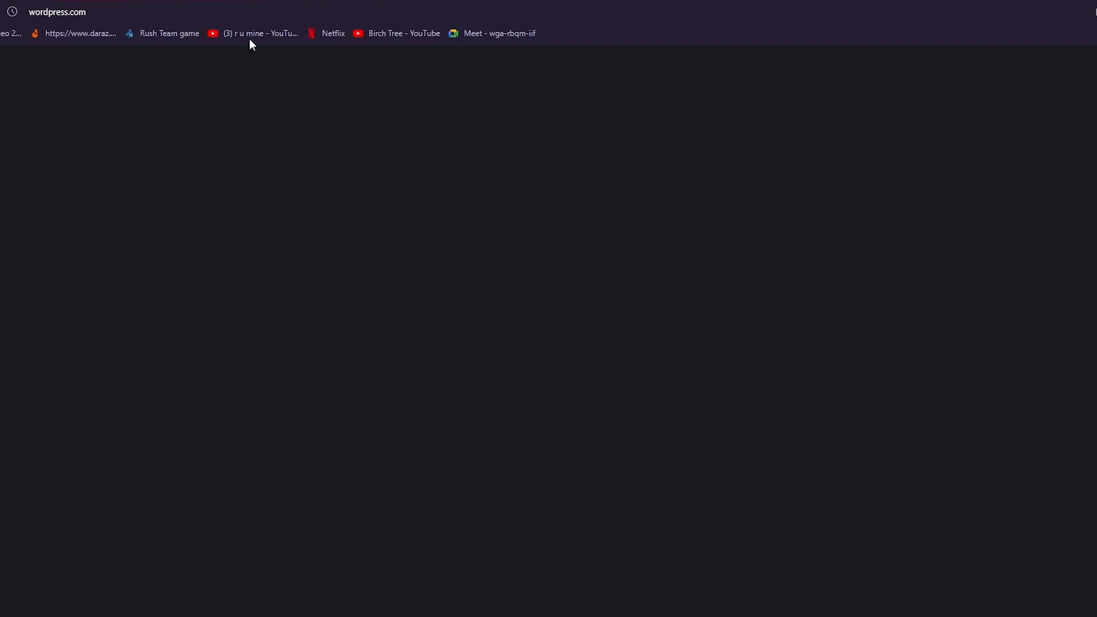
{"action": "key", "text": "ctrl+t"}
{"action": "type", "text": "temp"}
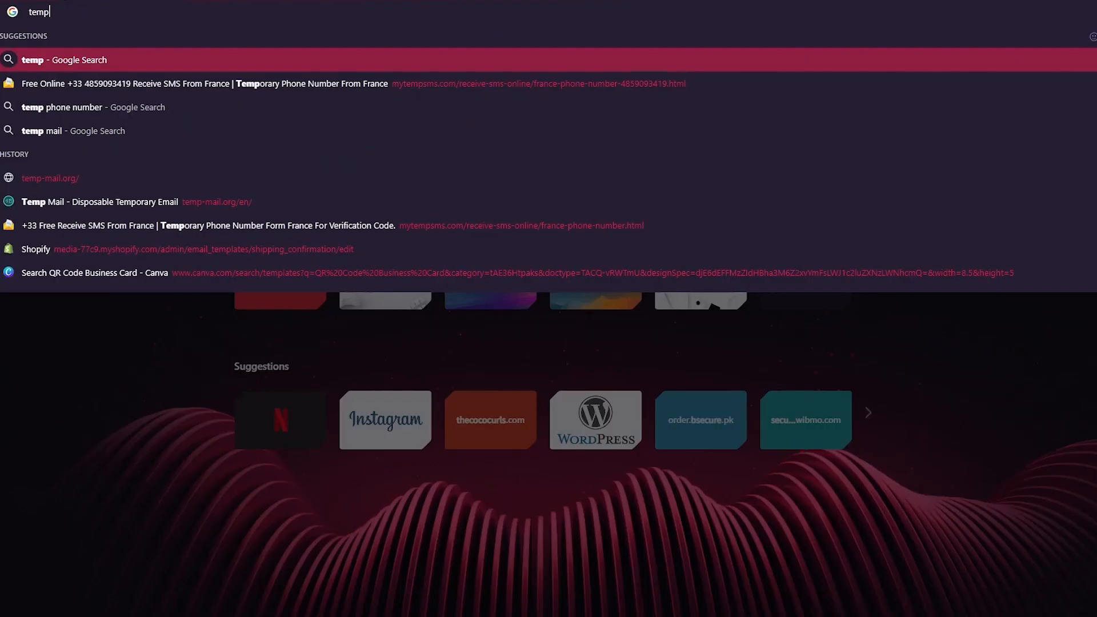
{"action": "left_click", "coordinate": [217, 209]}
{"action": "left_click", "coordinate": [97, 1]}
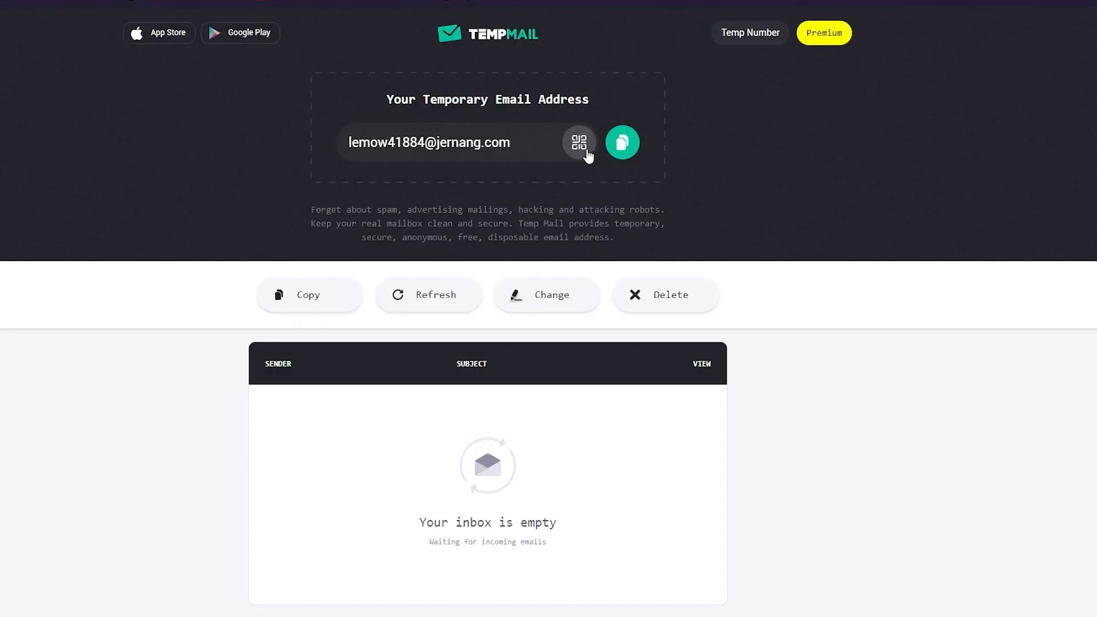
Step: Sign up for a WordPress.com account using the copied temporary email, a username and a password
{"action": "left_click", "coordinate": [632, 153]}
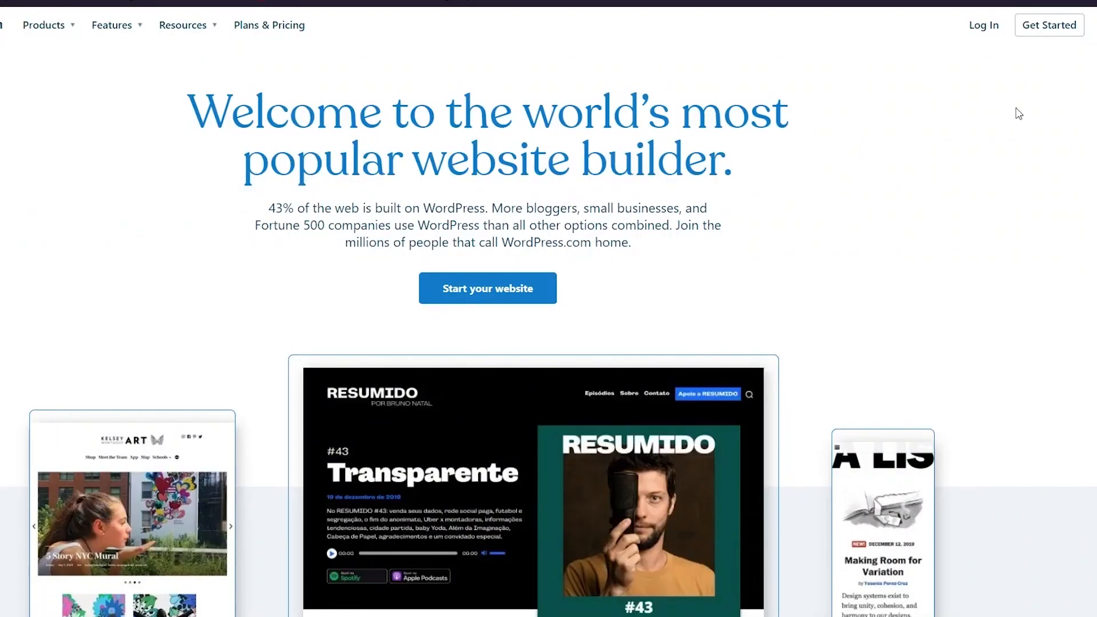
{"action": "left_click", "coordinate": [1049, 25]}
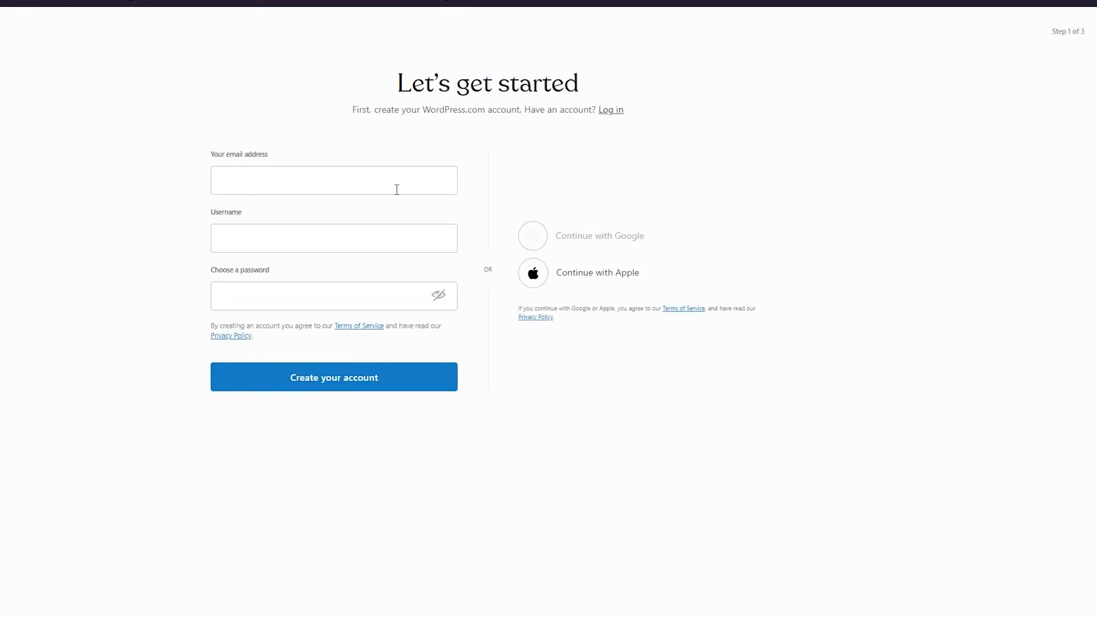
{"action": "left_click", "coordinate": [400, 188]}
{"action": "key", "text": "ctrl+v"}
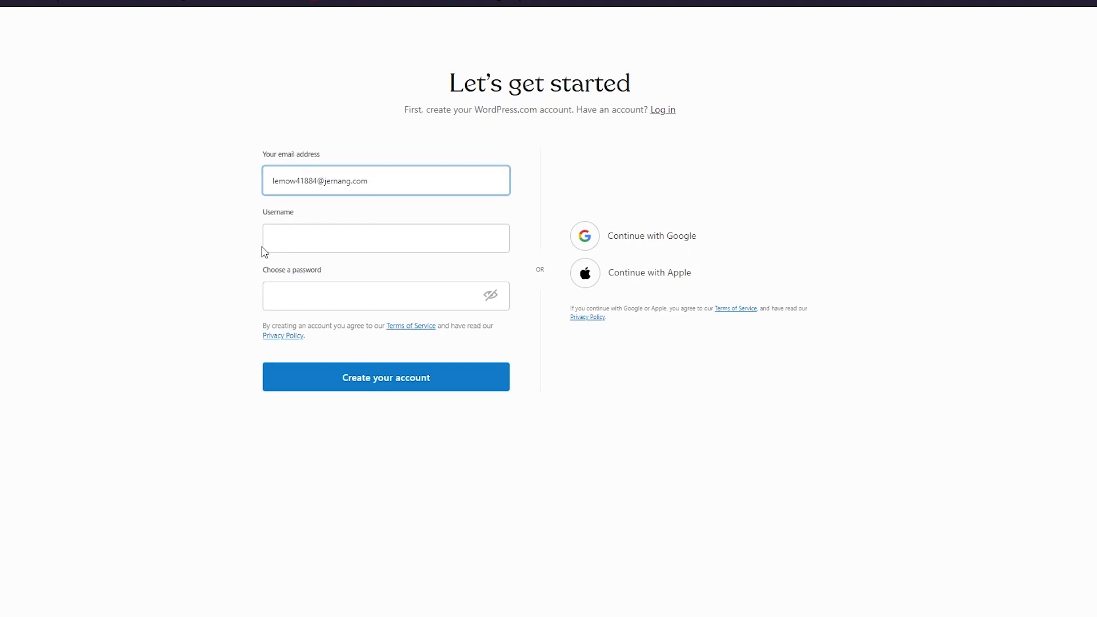
{"action": "left_click", "coordinate": [306, 225]}
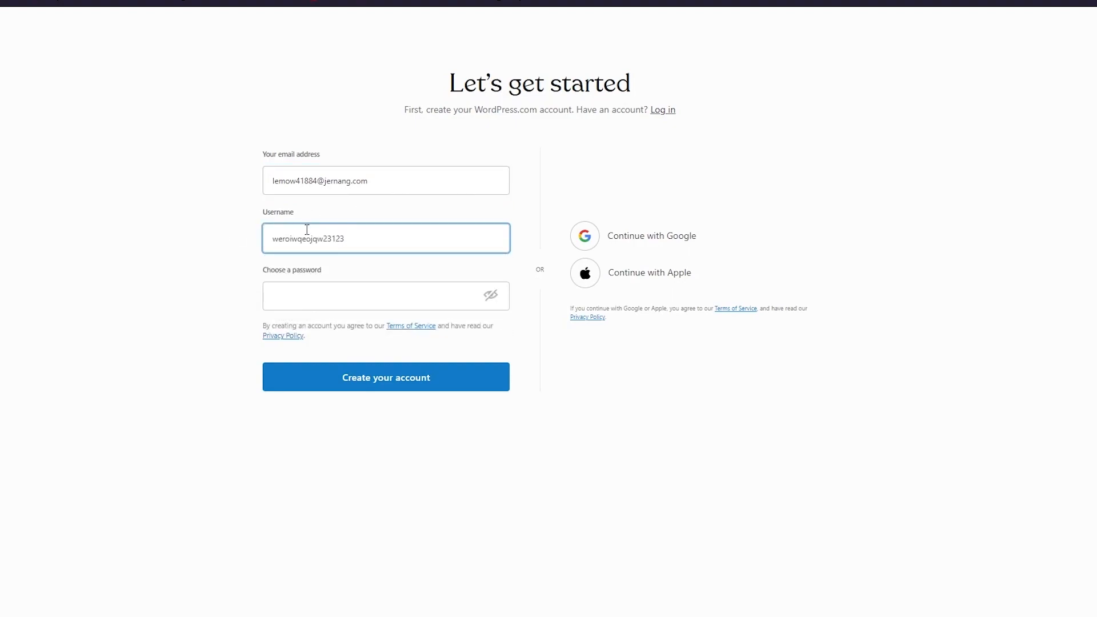
{"action": "left_click", "coordinate": [342, 297]}
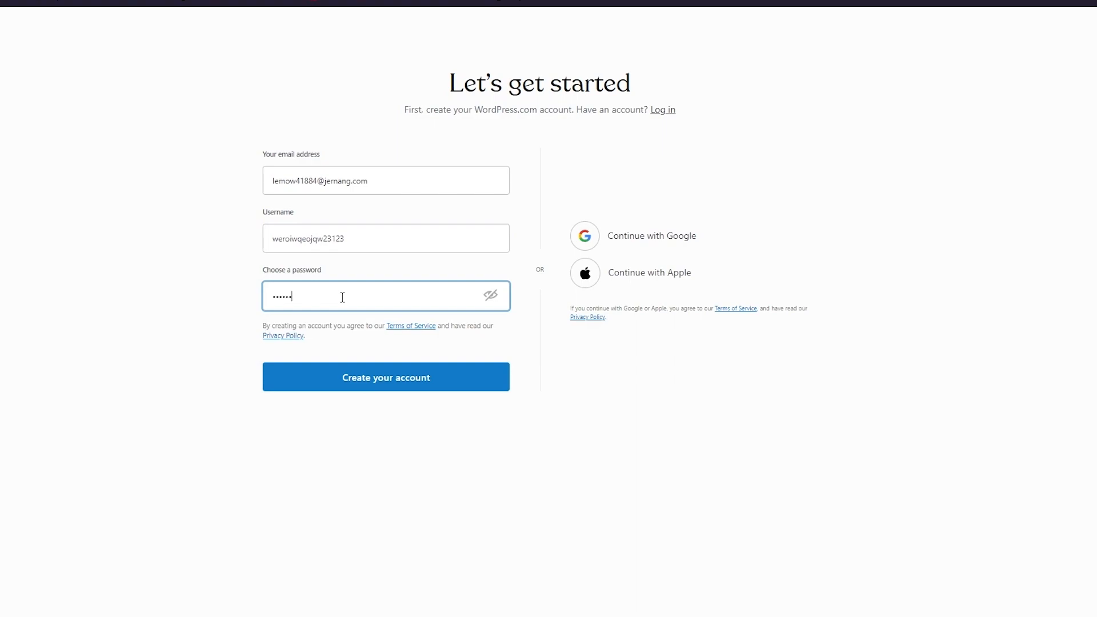
{"action": "left_click", "coordinate": [345, 370]}
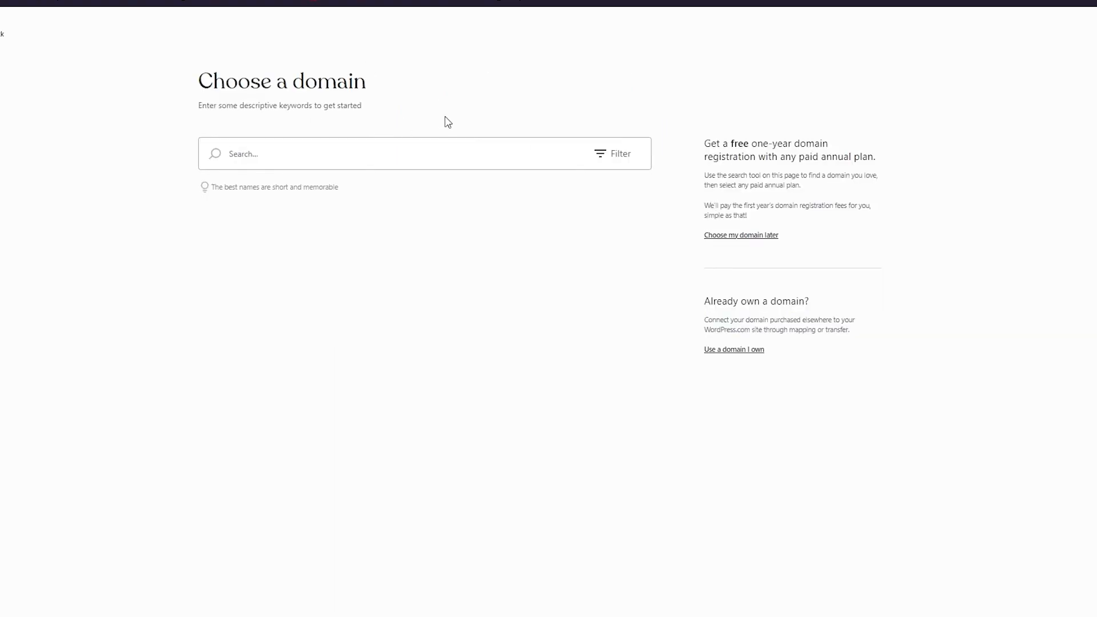
Step: Search domains for 'tetris' and try selecting tetri.org before going back to the results
{"action": "type", "text": "etris"}
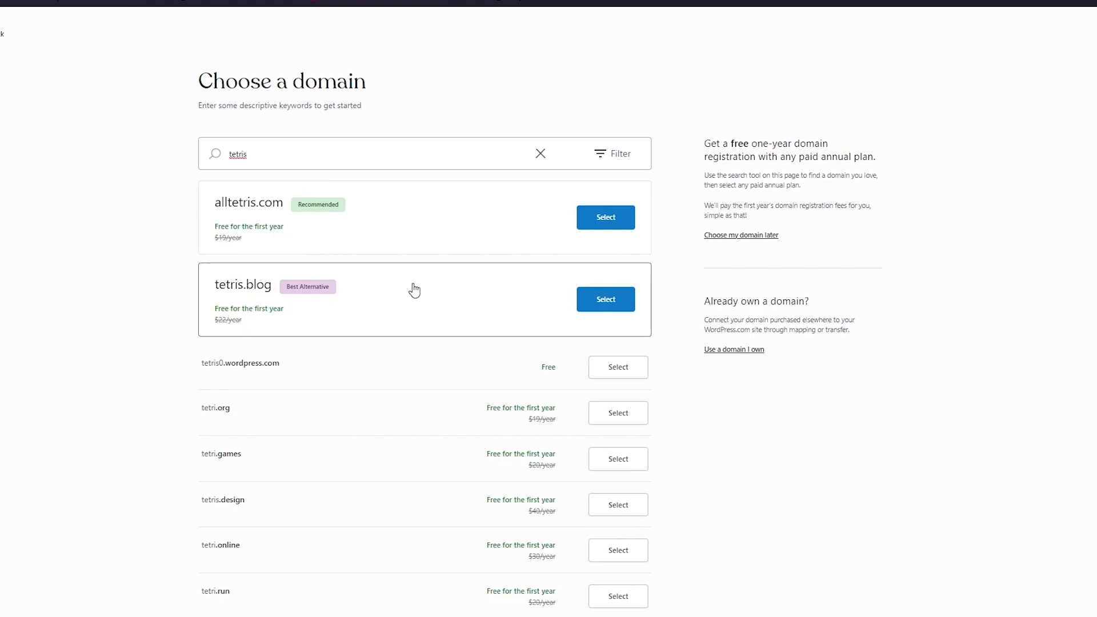
{"action": "scroll", "coordinate": [326, 372], "scroll_direction": "down", "scroll_amount": 1}
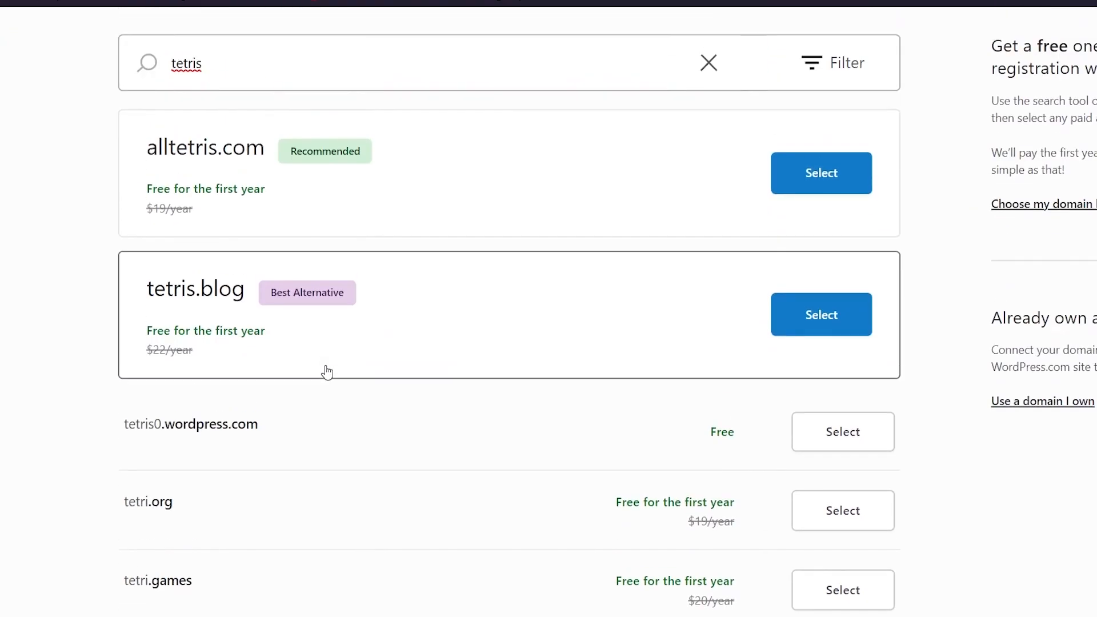
{"action": "scroll", "coordinate": [326, 372], "scroll_direction": "up", "scroll_amount": 2}
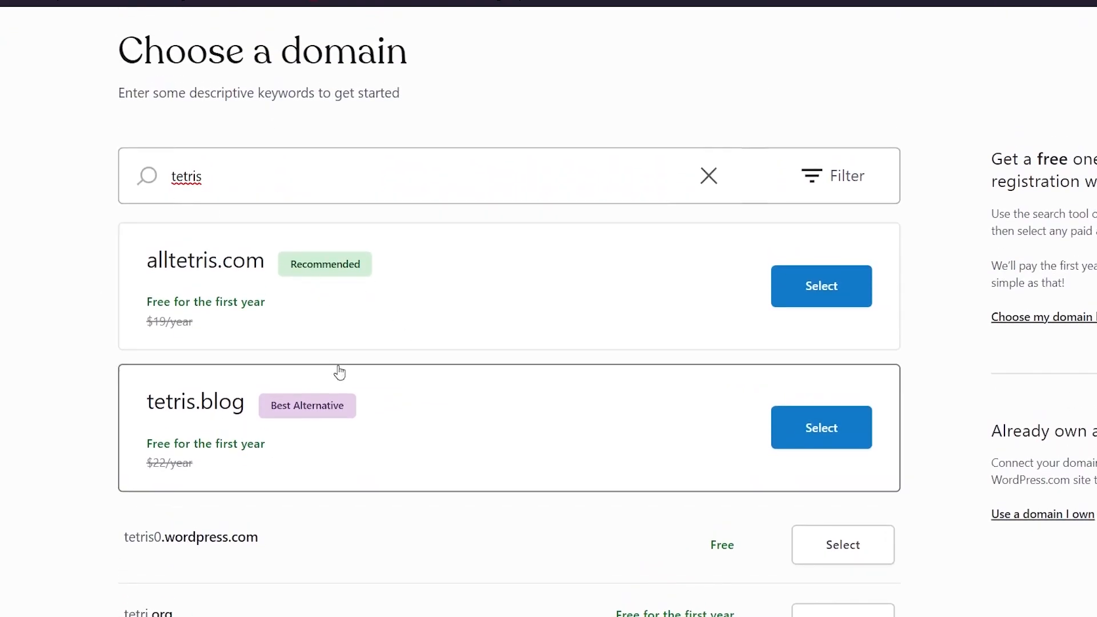
{"action": "scroll", "coordinate": [279, 326], "scroll_direction": "down", "scroll_amount": 3}
{"action": "scroll", "coordinate": [254, 465], "scroll_direction": "down", "scroll_amount": 4}
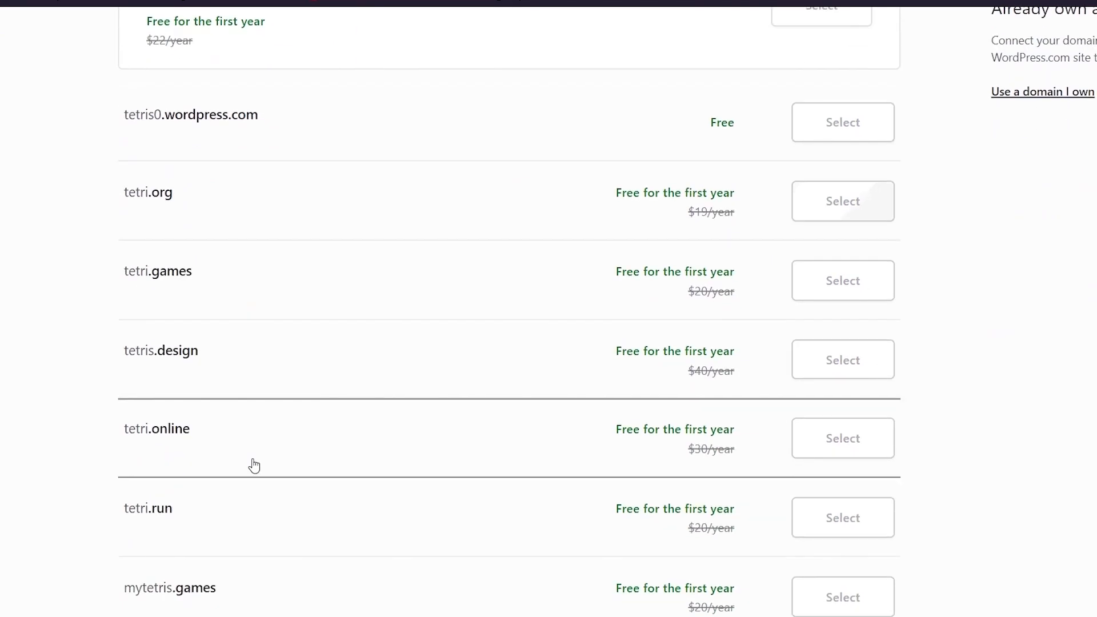
{"action": "scroll", "coordinate": [211, 262], "scroll_direction": "up", "scroll_amount": 6}
{"action": "left_click", "coordinate": [208, 259]}
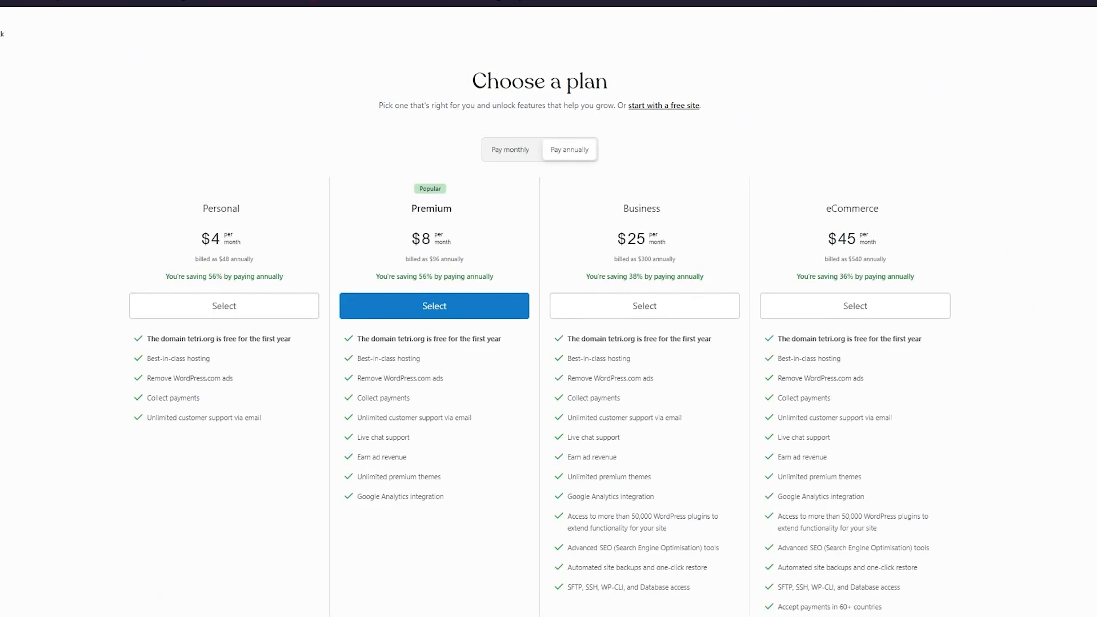
{"action": "left_click", "coordinate": [24, 37]}
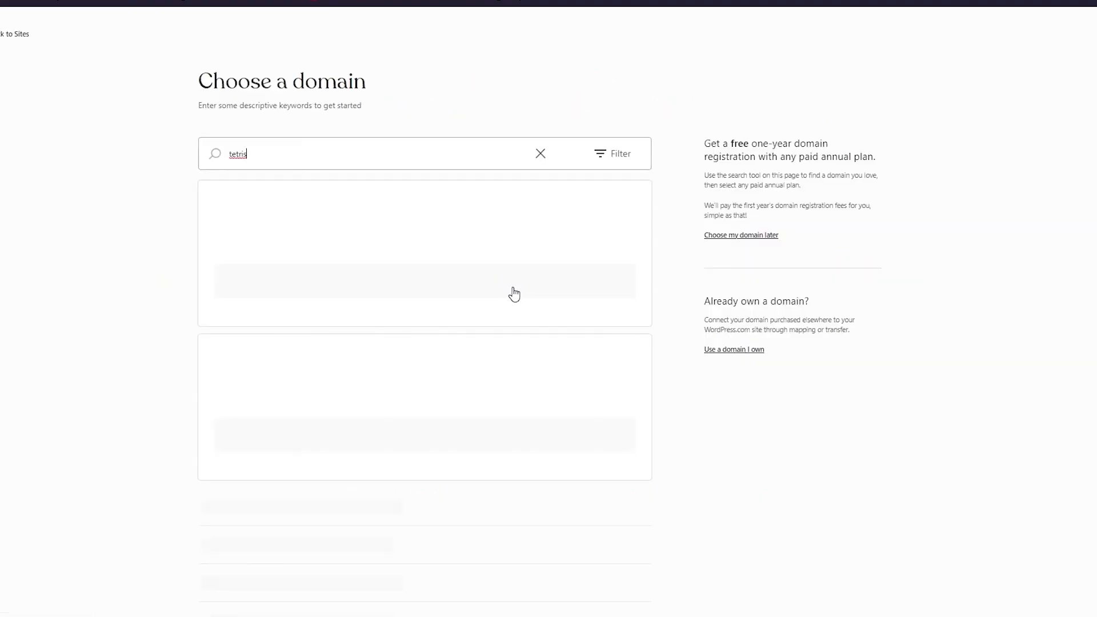
Step: Try the tetris.design domain, then return to the tetris results list
{"action": "scroll", "coordinate": [845, 516], "scroll_direction": "down", "scroll_amount": 3}
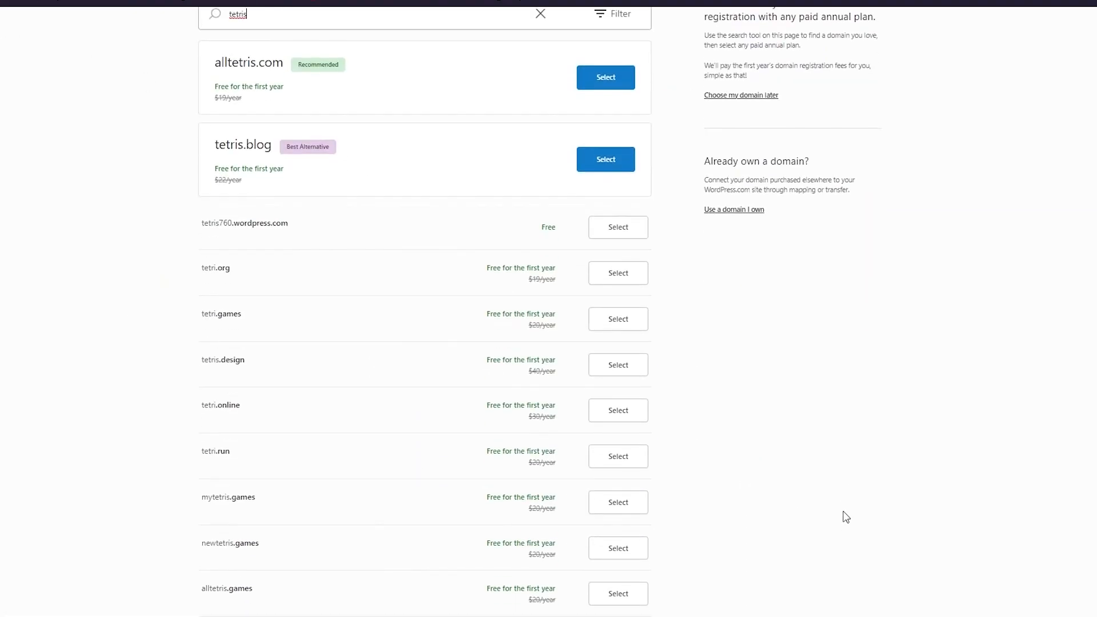
{"action": "left_click_drag", "start_coordinate": [598, 346], "coordinate": [527, 345]}
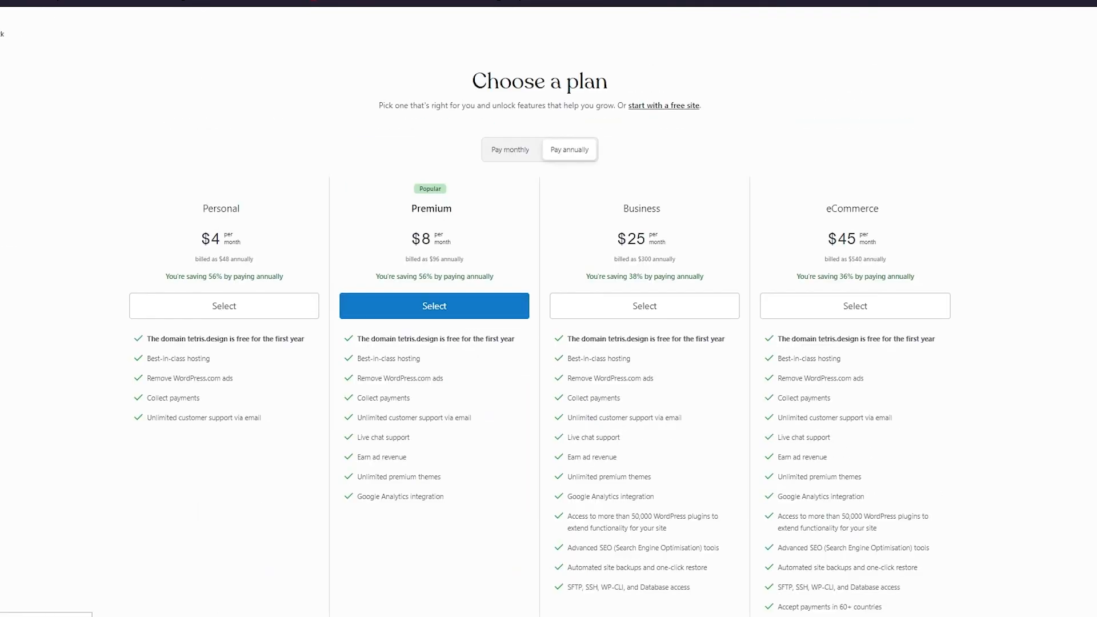
{"action": "left_click", "coordinate": [3, 34]}
{"action": "scroll", "coordinate": [600, 390], "scroll_direction": "down", "scroll_amount": 2}
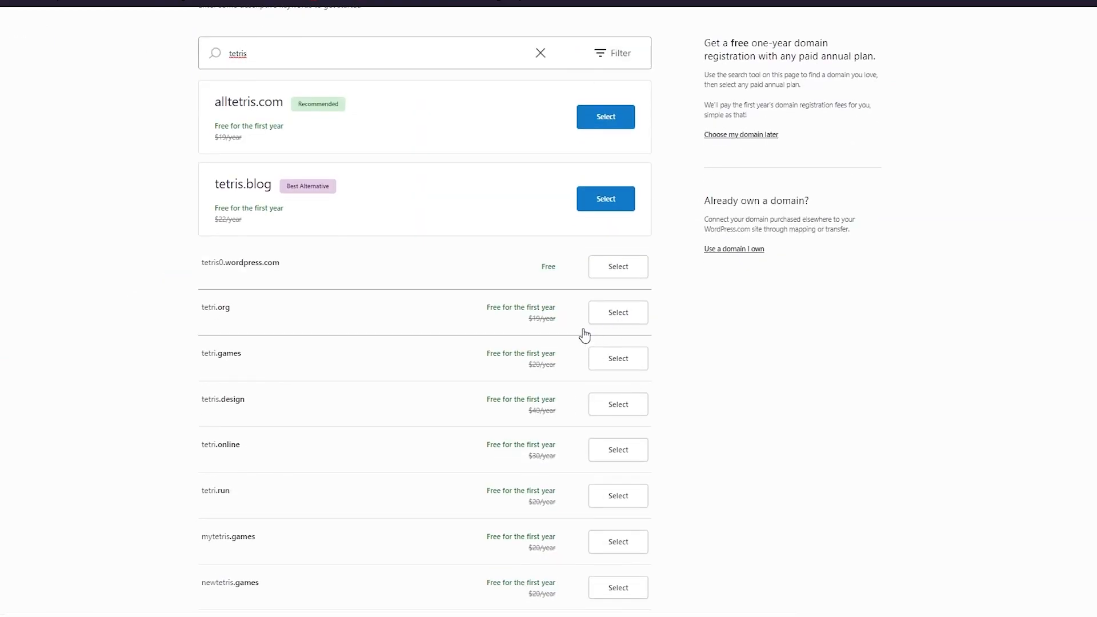
Step: Take the free tetris0.wordpress.com address and skip the paid plans for a free site
{"action": "left_click", "coordinate": [602, 278]}
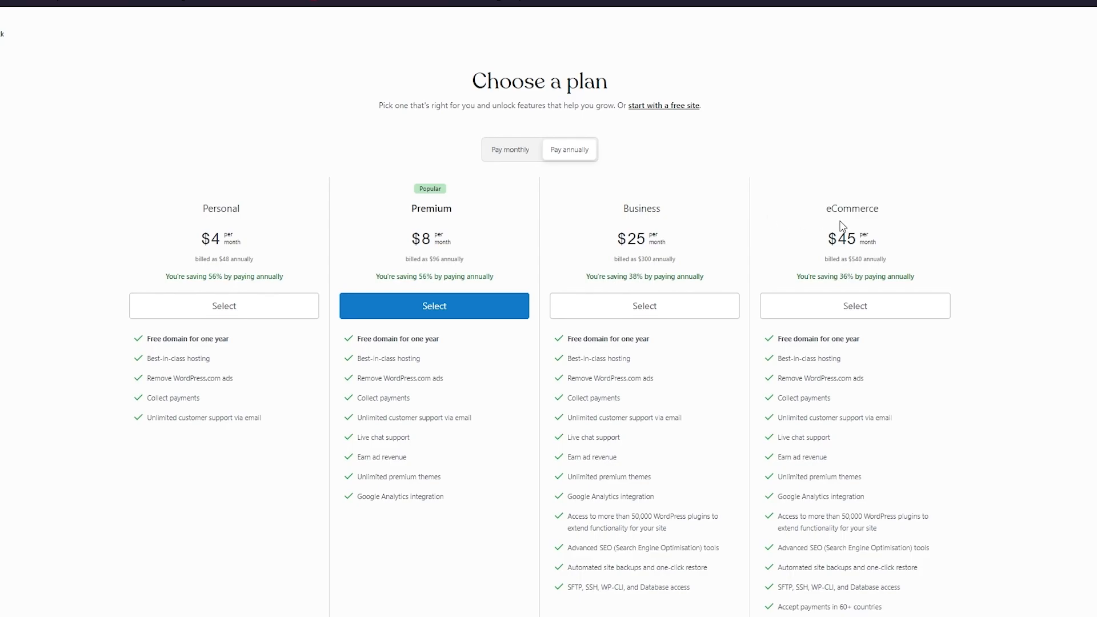
{"action": "scroll", "coordinate": [840, 221], "scroll_direction": "up", "scroll_amount": 3}
{"action": "scroll", "coordinate": [840, 222], "scroll_direction": "right", "scroll_amount": 3}
{"action": "scroll", "coordinate": [840, 222], "scroll_direction": "left", "scroll_amount": 10}
{"action": "scroll", "coordinate": [840, 221], "scroll_direction": "right", "scroll_amount": 8}
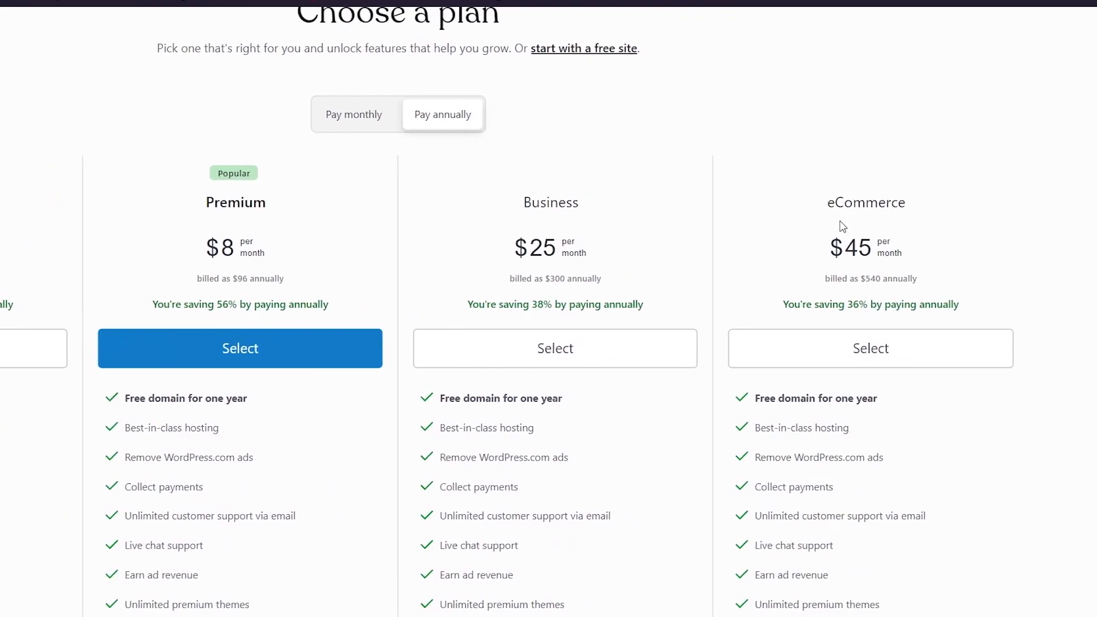
{"action": "scroll", "coordinate": [1050, 272], "scroll_direction": "down", "scroll_amount": 4}
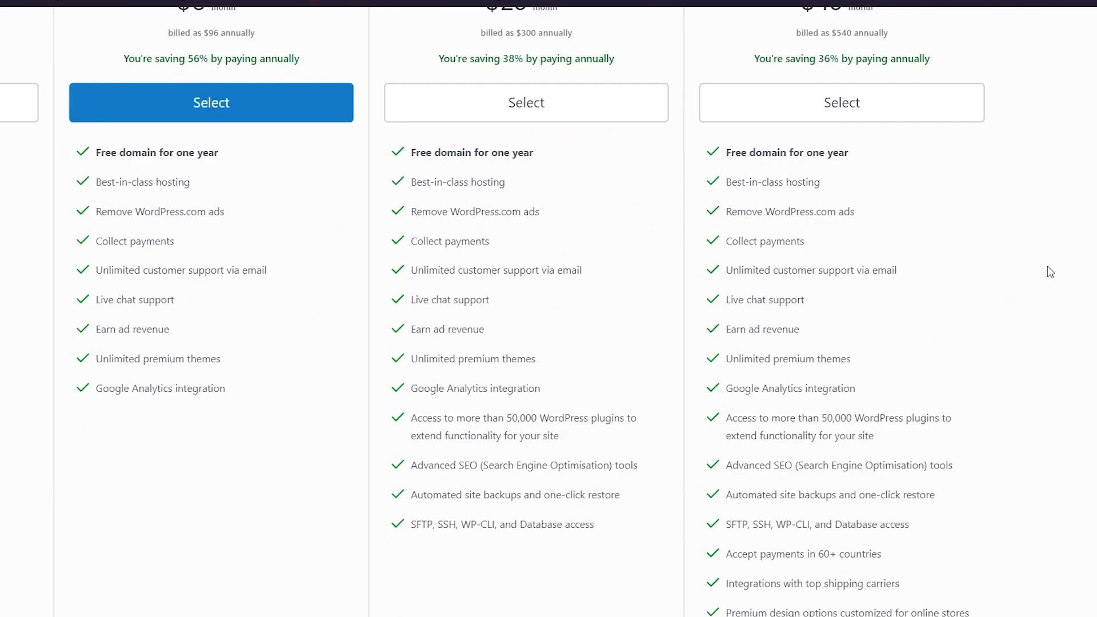
{"action": "scroll", "coordinate": [1050, 272], "scroll_direction": "down", "scroll_amount": 1}
{"action": "scroll", "coordinate": [1050, 272], "scroll_direction": "left", "scroll_amount": 4}
{"action": "scroll", "coordinate": [1050, 272], "scroll_direction": "up", "scroll_amount": 1}
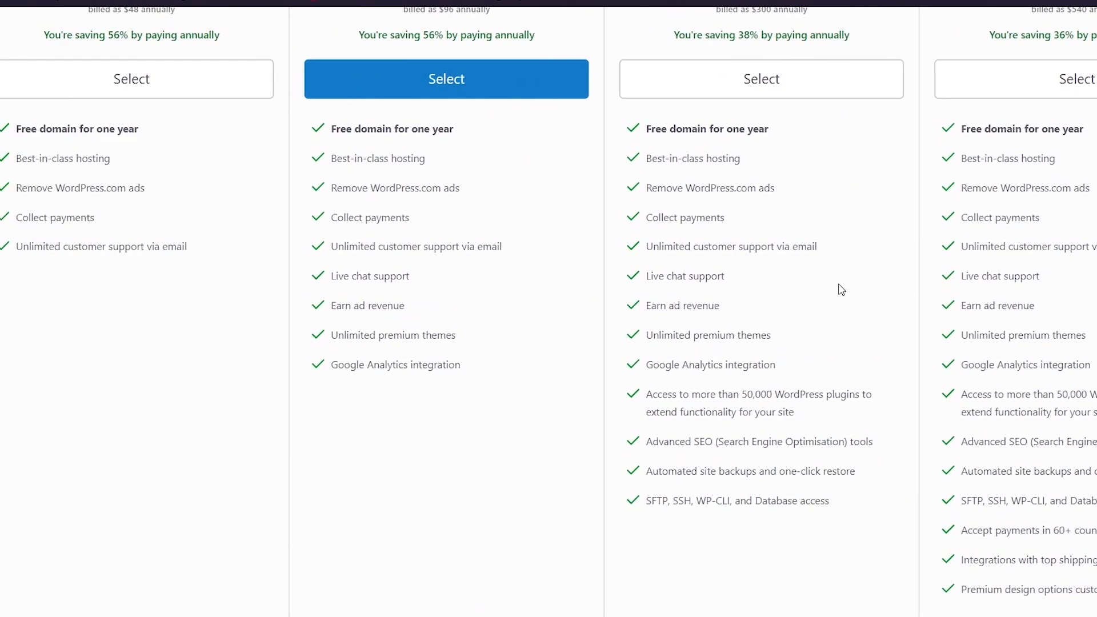
{"action": "scroll", "coordinate": [841, 289], "scroll_direction": "right", "scroll_amount": 6}
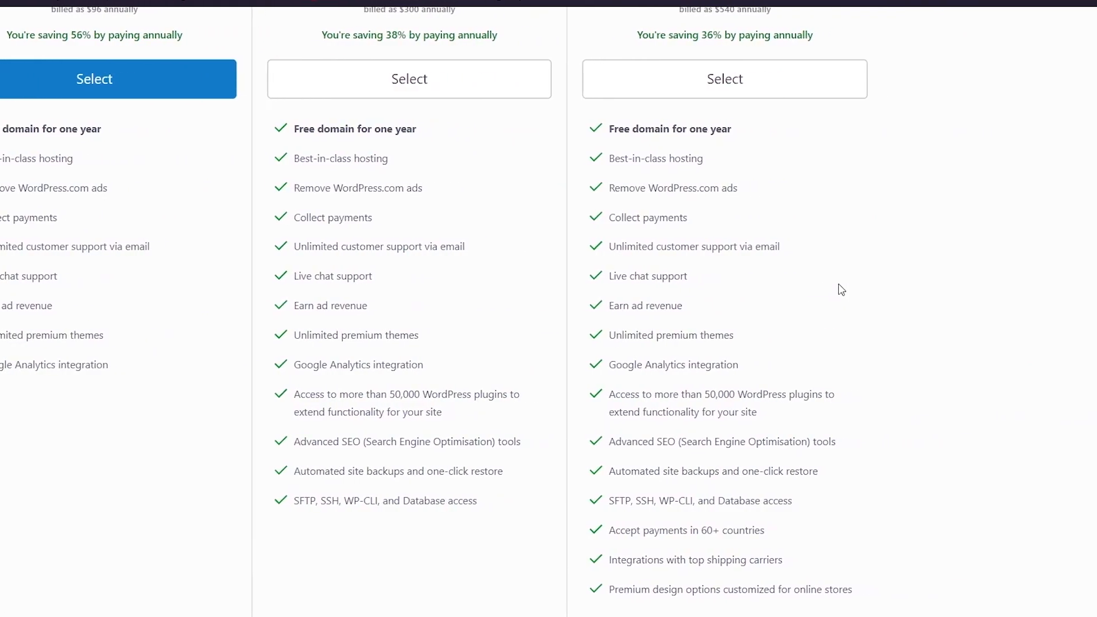
{"action": "scroll", "coordinate": [841, 290], "scroll_direction": "left", "scroll_amount": 6}
{"action": "scroll", "coordinate": [841, 290], "scroll_direction": "up", "scroll_amount": 1}
{"action": "scroll", "coordinate": [115, 209], "scroll_direction": "left", "scroll_amount": 3}
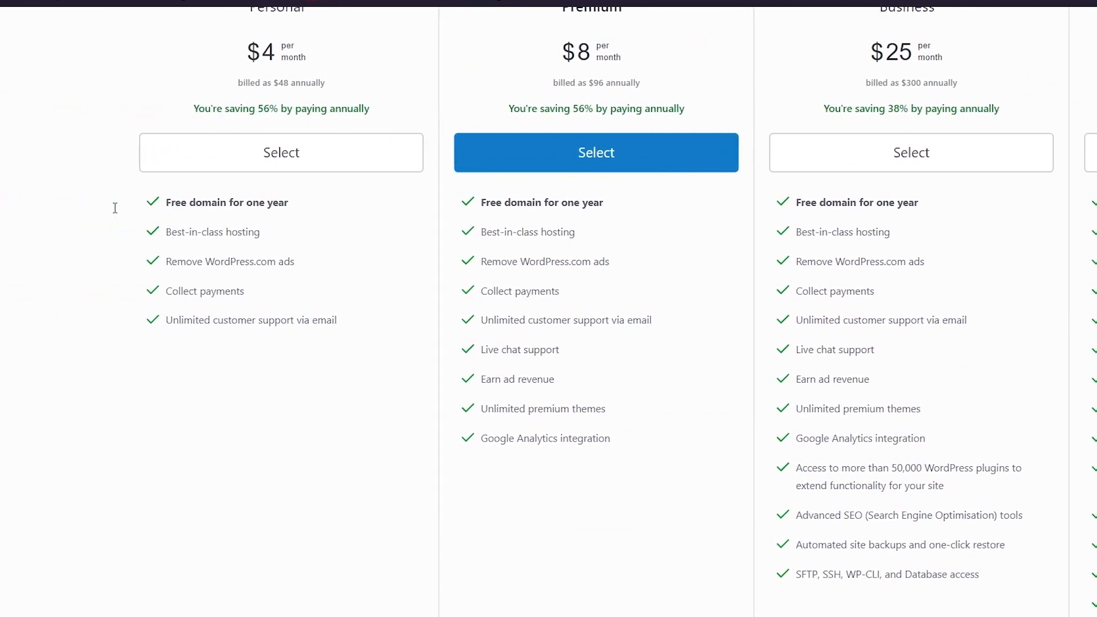
{"action": "scroll", "coordinate": [116, 213], "scroll_direction": "right", "scroll_amount": 10}
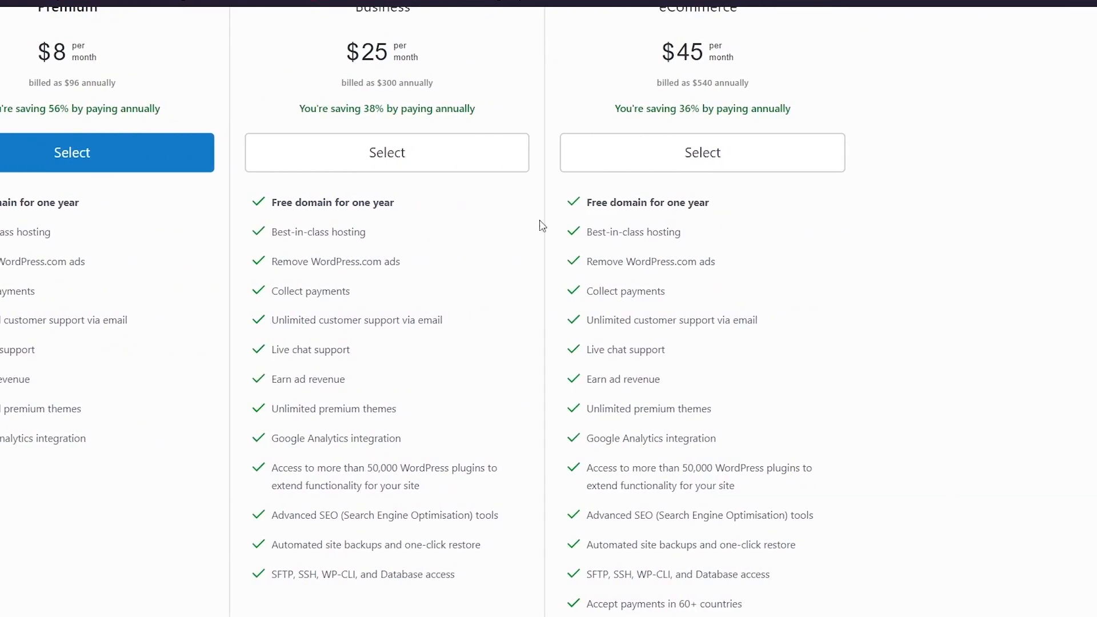
{"action": "scroll", "coordinate": [620, 239], "scroll_direction": "up", "scroll_amount": 5}
{"action": "scroll", "coordinate": [610, 427], "scroll_direction": "down", "scroll_amount": 5}
{"action": "scroll", "coordinate": [643, 292], "scroll_direction": "up", "scroll_amount": 8}
{"action": "scroll", "coordinate": [643, 291], "scroll_direction": "up", "scroll_amount": 3}
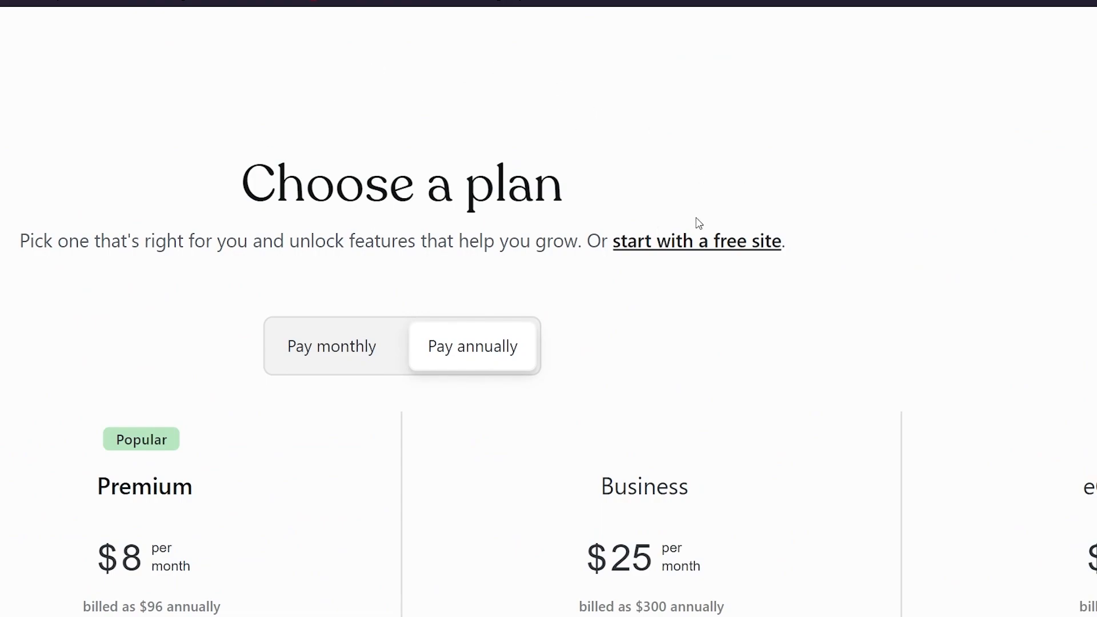
{"action": "left_click", "coordinate": [696, 243]}
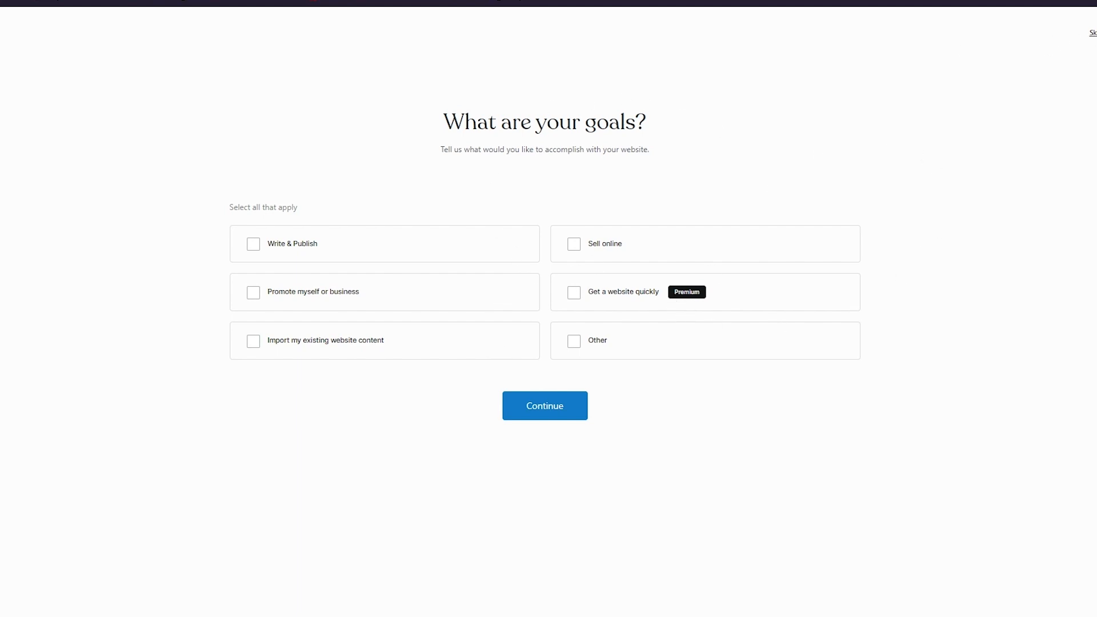
Step: Continue past the goals question without ticking any goals
{"action": "left_click", "coordinate": [1094, 32]}
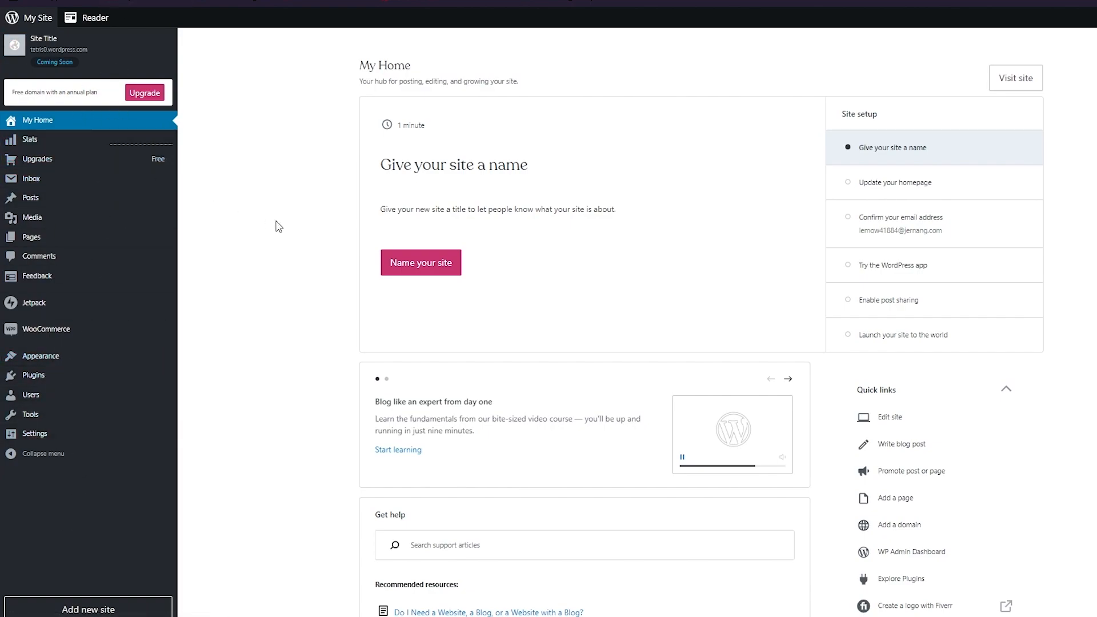
Step: Add a new page from the Pages list to bring up the layout picker
{"action": "mouse_move", "coordinate": [66, 240]}
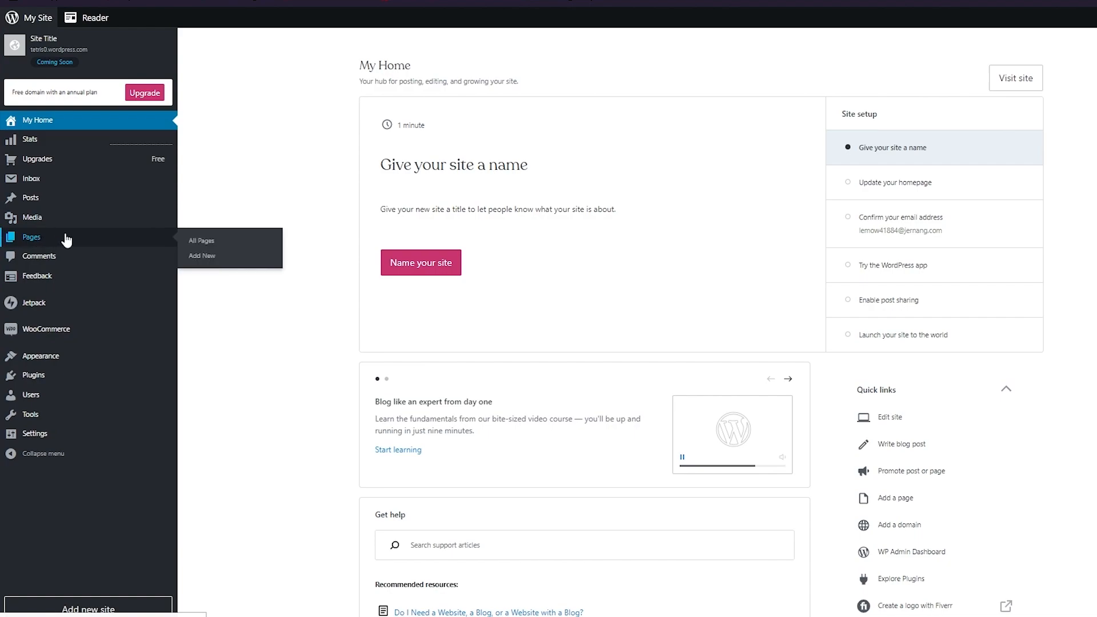
{"action": "left_click", "coordinate": [67, 240]}
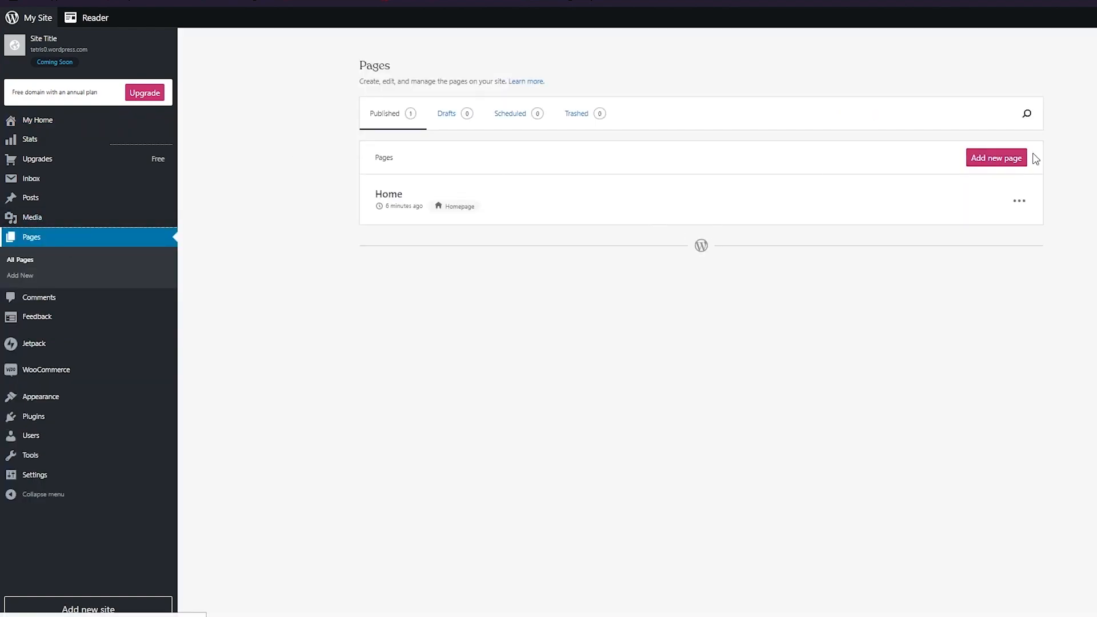
{"action": "left_click", "coordinate": [1011, 158]}
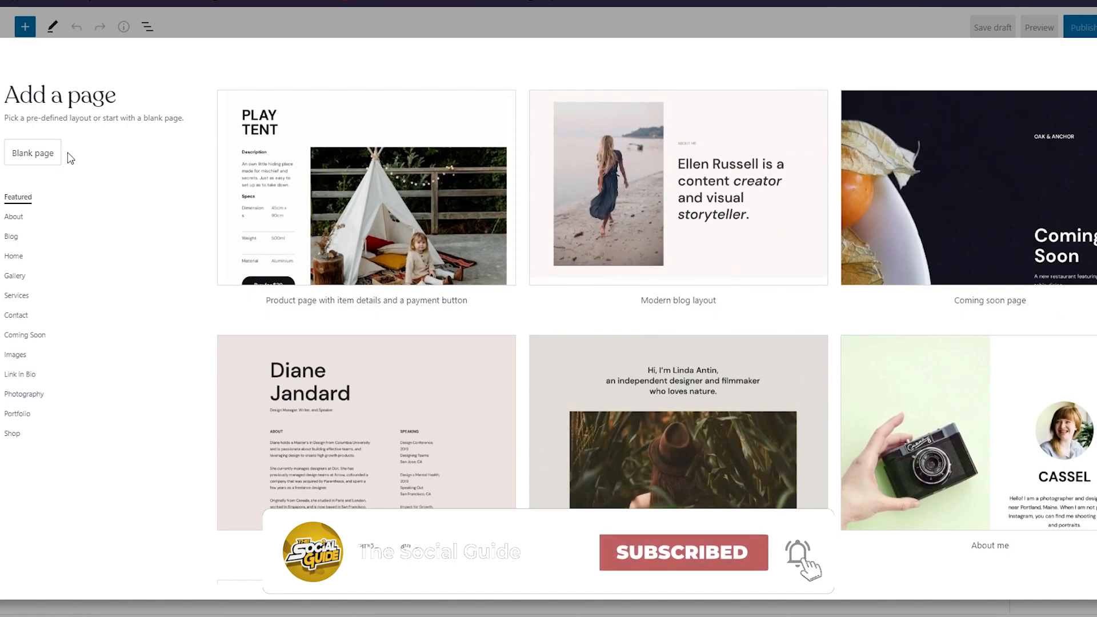
Step: Build the page from the Coming soon layout and retitle it 'Enter Here'
{"action": "left_click", "coordinate": [945, 216]}
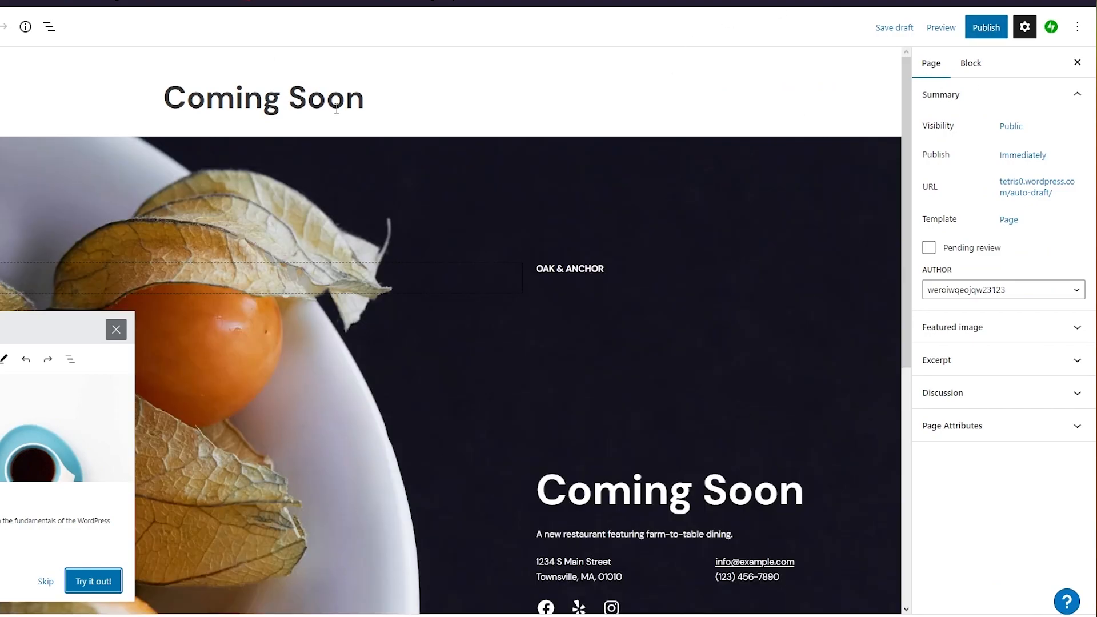
{"action": "double_click", "coordinate": [314, 99]}
{"action": "left_click", "coordinate": [385, 105]}
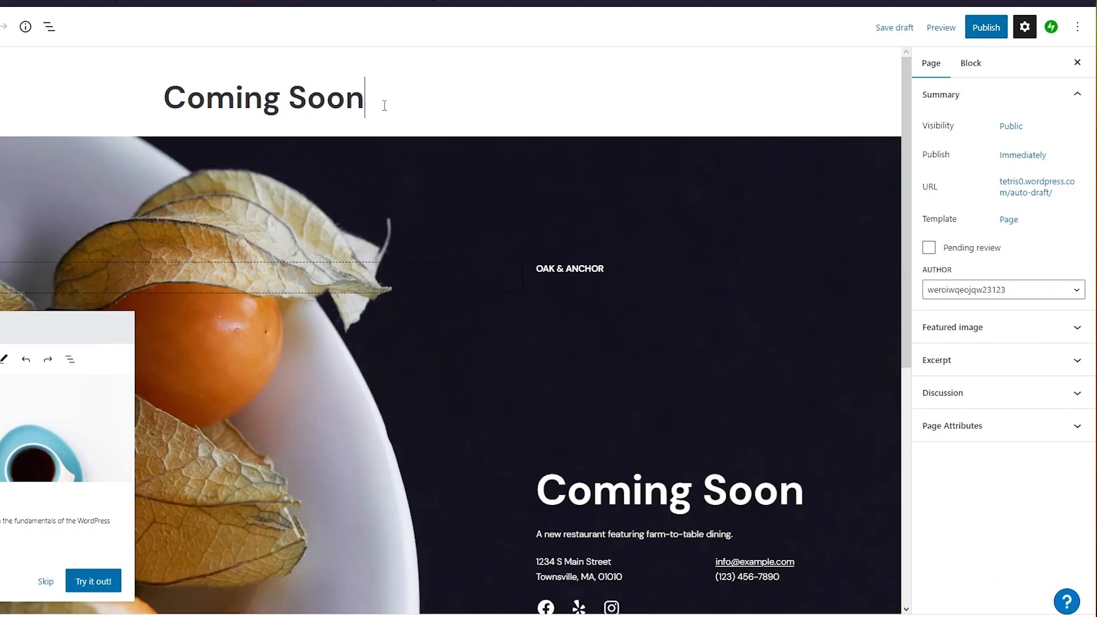
{"action": "double_click", "coordinate": [181, 95]}
{"action": "type", "text": "Enter"}
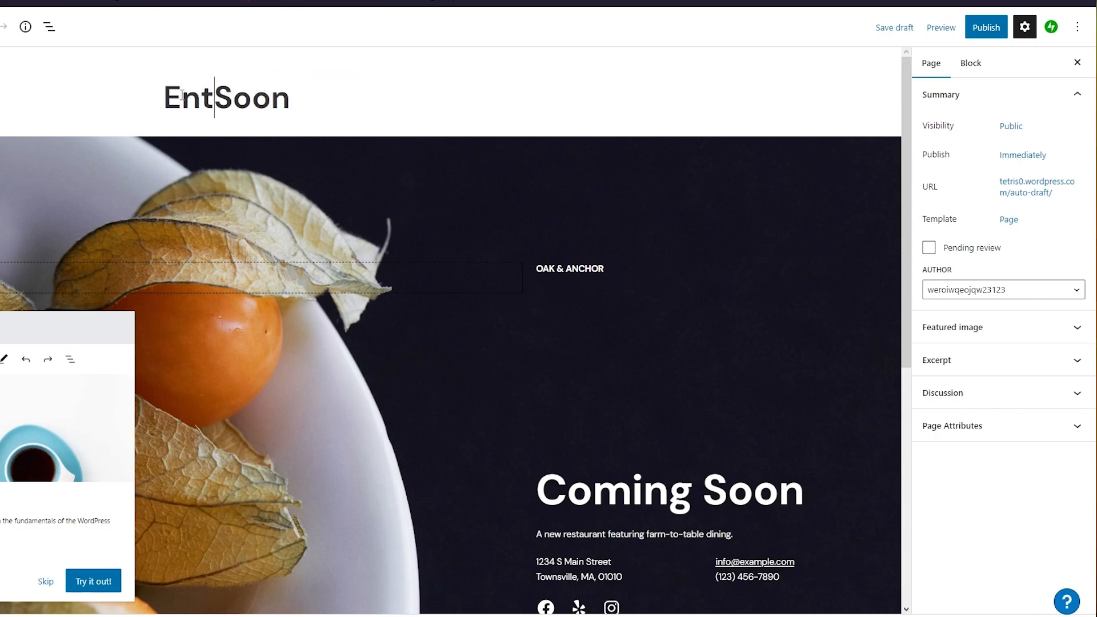
{"action": "key", "text": "End"}
{"action": "key", "text": "BackSpace"}
{"action": "key", "text": "BackSpace"}
{"action": "key", "text": "BackSpace"}
{"action": "key", "text": "BackSpace"}
{"action": "type", "text": "HEr"}
{"action": "key", "text": "BackSpace"}
{"action": "key", "text": "BackSpace"}
{"action": "type", "text": "ere"}
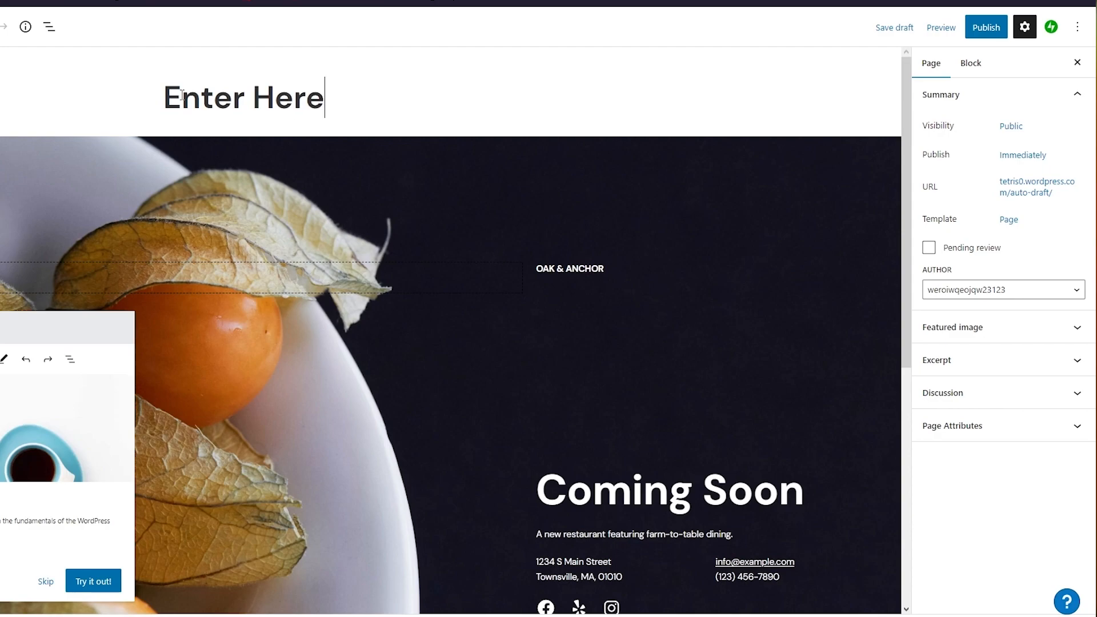
Step: Select the Coming Soon cover block and review the page layout
{"action": "left_click", "coordinate": [697, 156]}
{"action": "scroll", "coordinate": [698, 156], "scroll_direction": "down", "scroll_amount": 7}
{"action": "scroll", "coordinate": [470, 369], "scroll_direction": "up", "scroll_amount": 6}
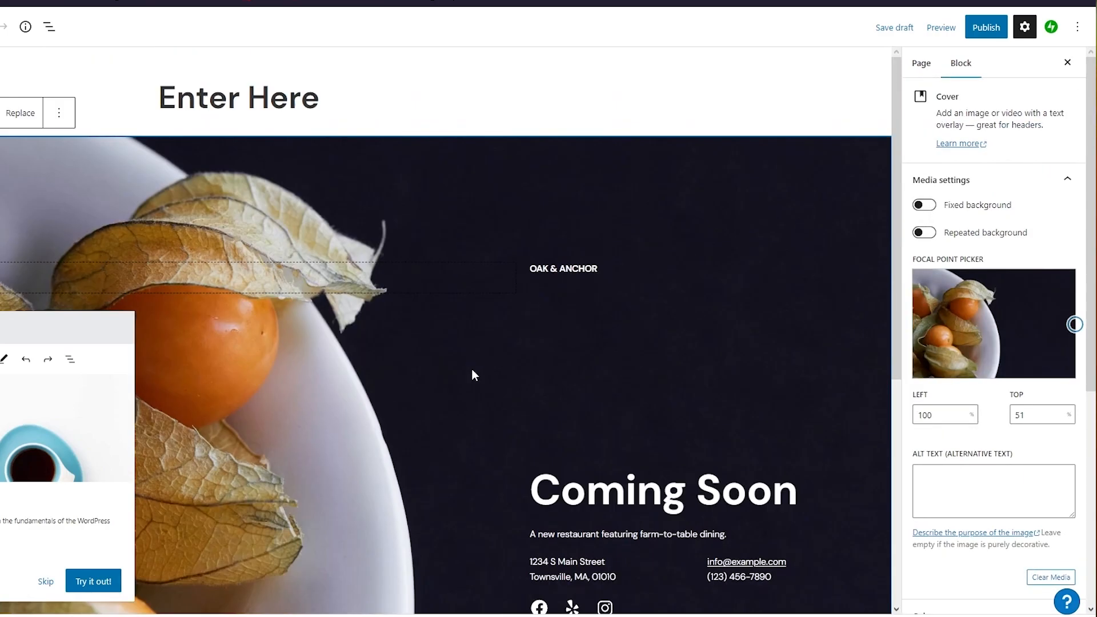
{"action": "scroll", "coordinate": [473, 372], "scroll_direction": "down", "scroll_amount": 3}
{"action": "scroll", "coordinate": [473, 371], "scroll_direction": "up", "scroll_amount": 1}
Step: Publish the Enter Here page and open its copied address in a new tab to check it live
{"action": "left_click", "coordinate": [988, 29]}
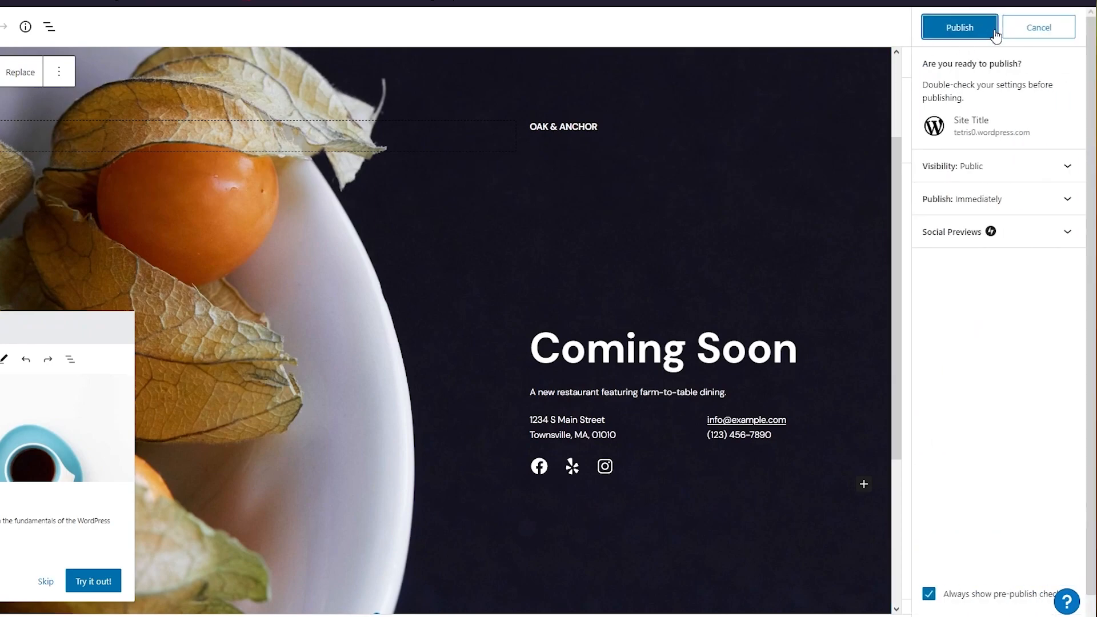
{"action": "left_click", "coordinate": [940, 32]}
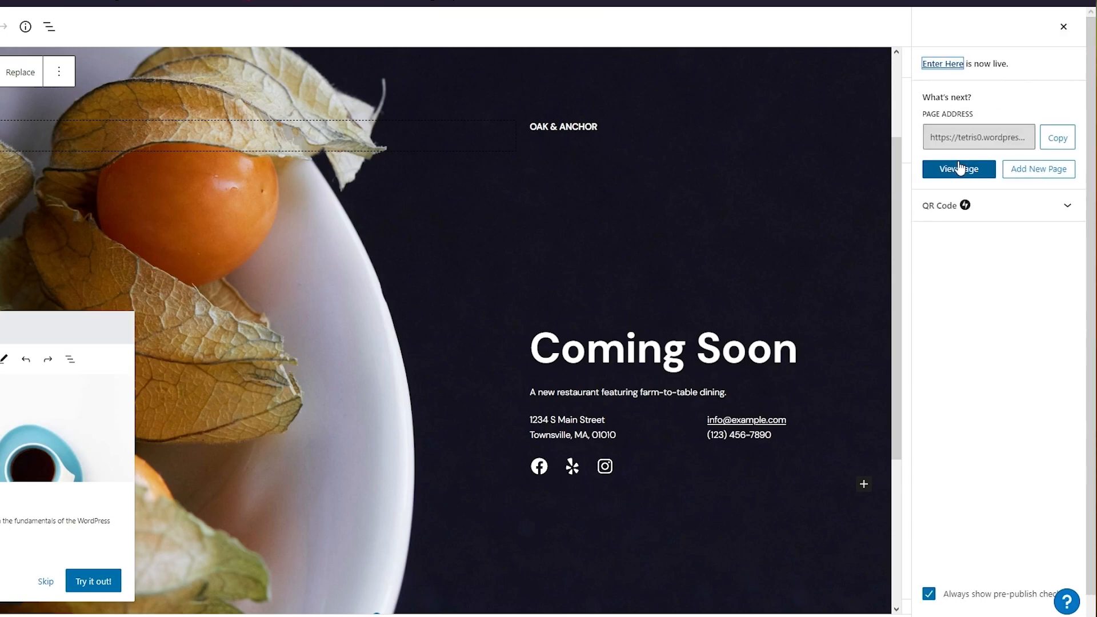
{"action": "left_click", "coordinate": [1057, 137]}
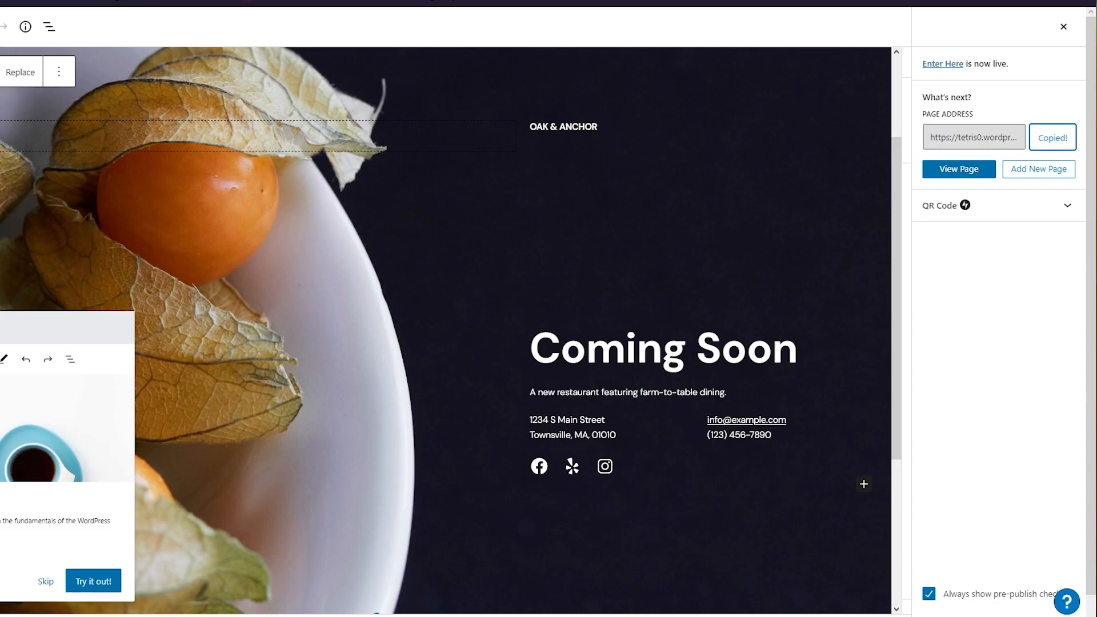
{"action": "key", "text": "ctrl+t"}
{"action": "key", "text": "ctrl+v"}
{"action": "key", "text": "Return"}
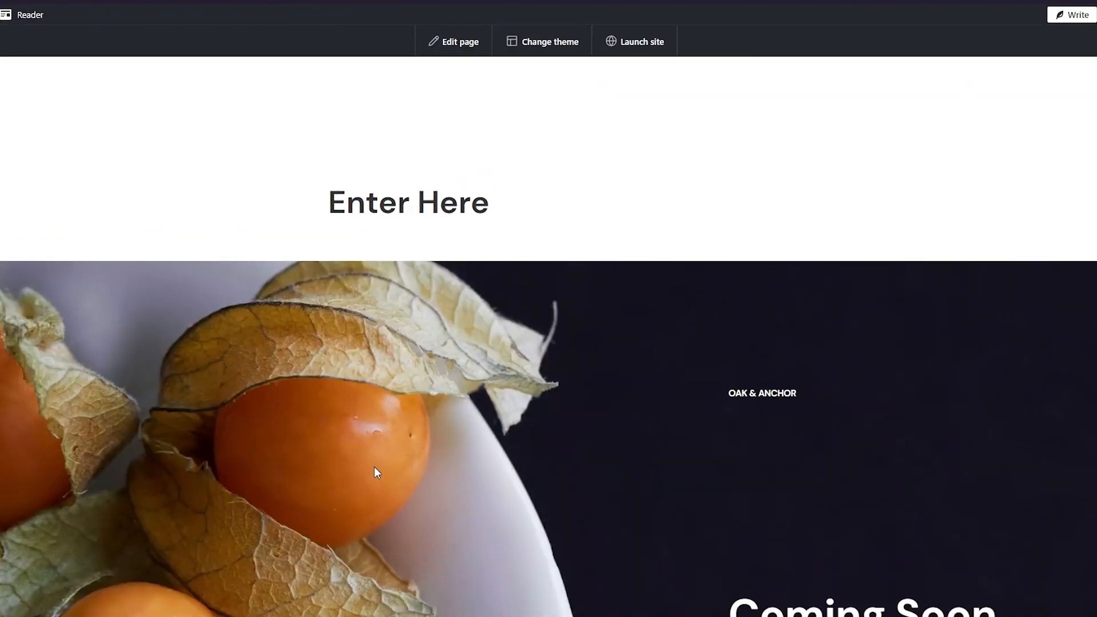
{"action": "scroll", "coordinate": [375, 468], "scroll_direction": "down", "scroll_amount": 8}
{"action": "scroll", "coordinate": [375, 470], "scroll_direction": "up", "scroll_amount": 4}
{"action": "scroll", "coordinate": [375, 472], "scroll_direction": "down", "scroll_amount": 1}
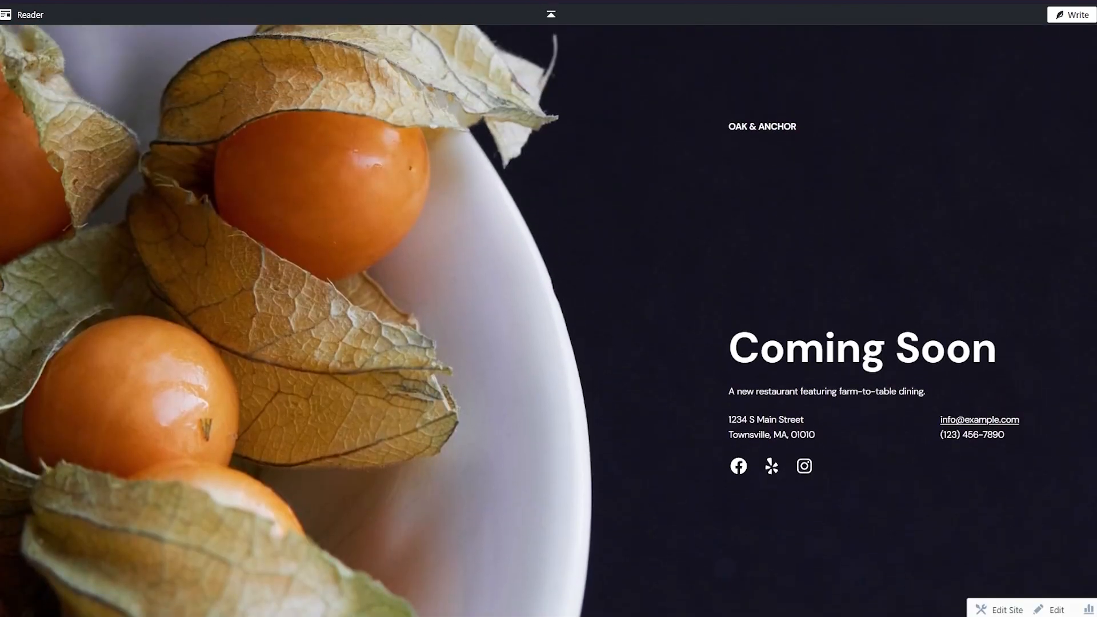
Step: Return to the editor and go back to the site's Pages list
{"action": "key", "text": "ctrl+shift+Tab"}
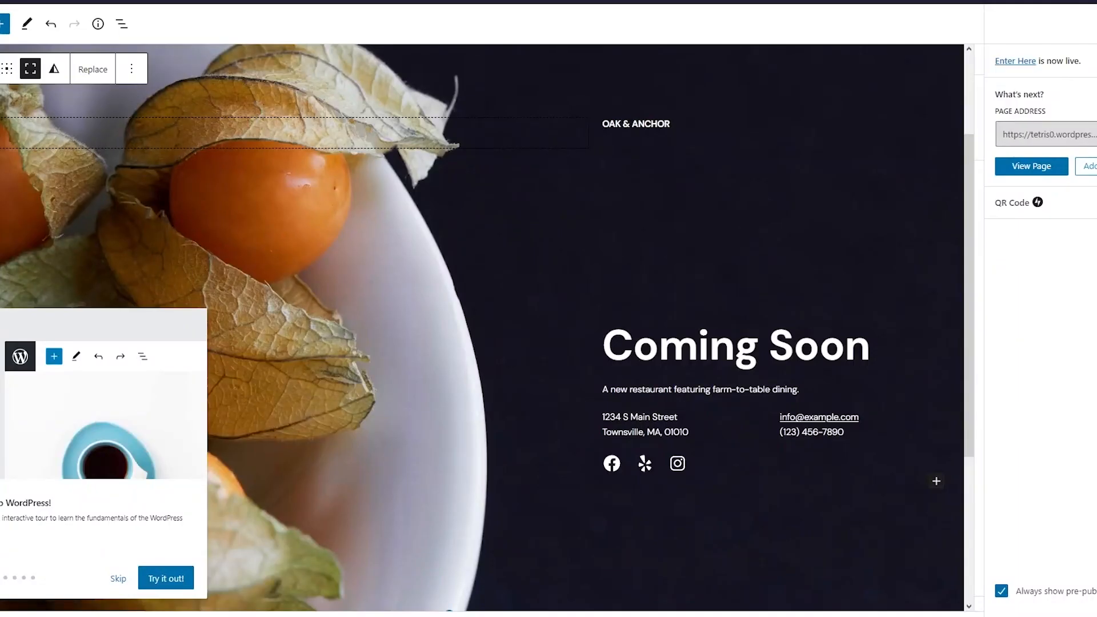
{"action": "left_click", "coordinate": [7, 23]}
{"action": "left_click", "coordinate": [6, 65]}
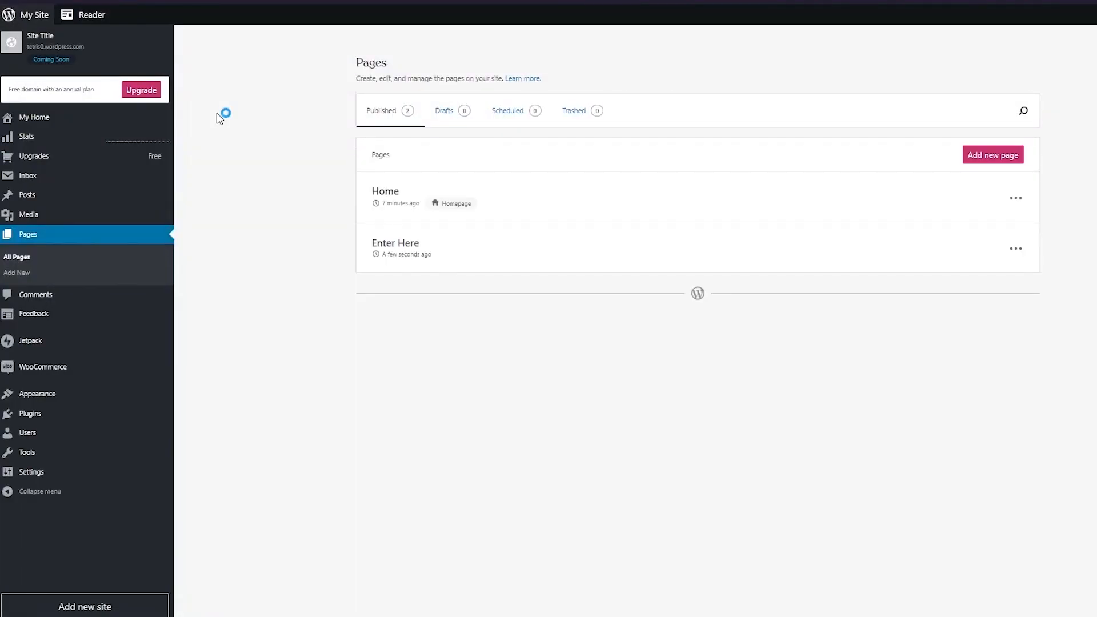
Step: Open the Posts list showing the single published Hello World! post
{"action": "left_click", "coordinate": [43, 202]}
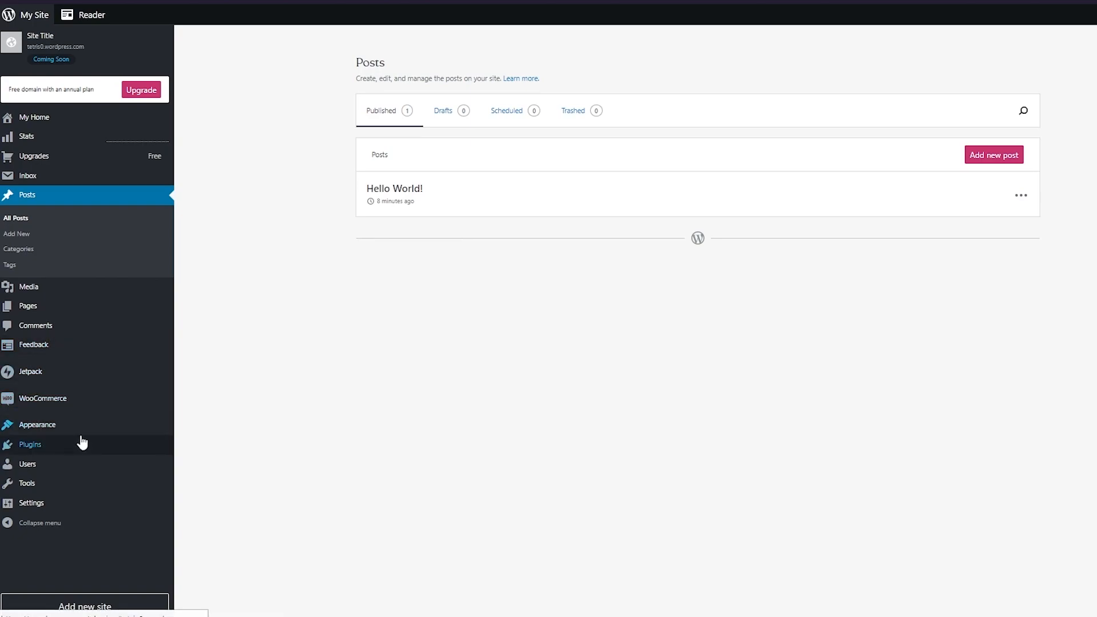
{"action": "mouse_move", "coordinate": [112, 434]}
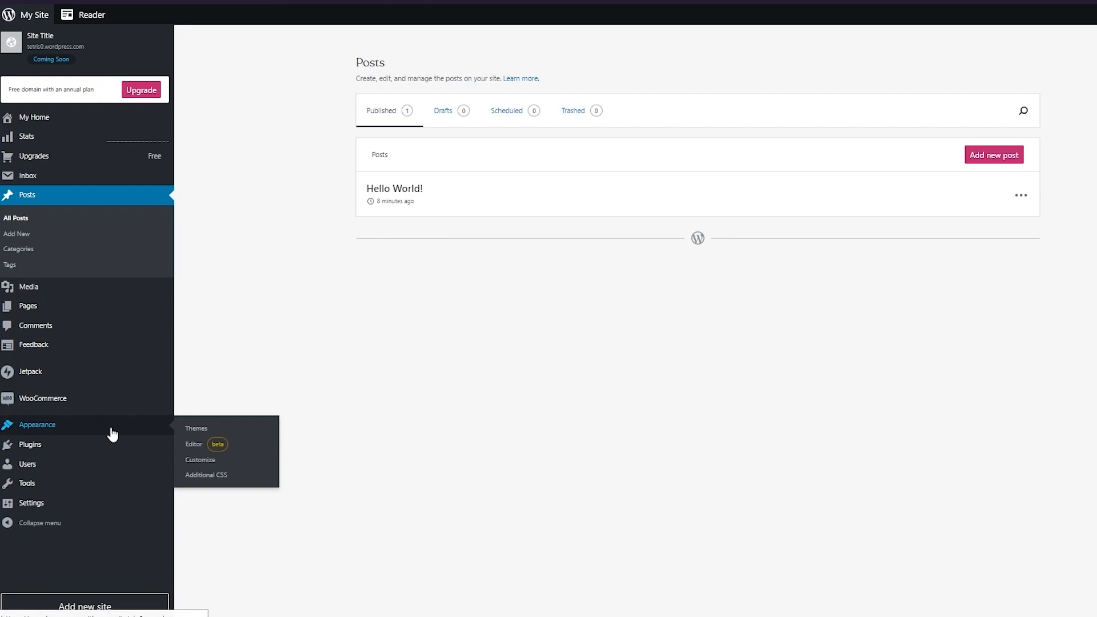
Step: Open the Customizer, dismiss its tour tip, and look at the Site Identity and Menus sections
{"action": "left_click", "coordinate": [205, 467]}
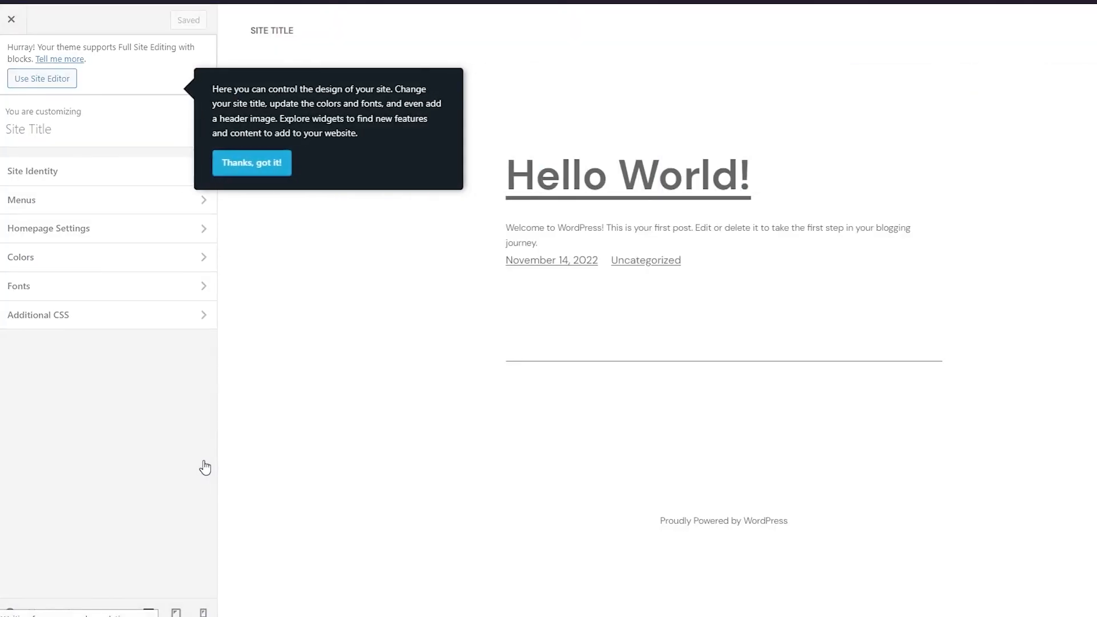
{"action": "left_click", "coordinate": [280, 167]}
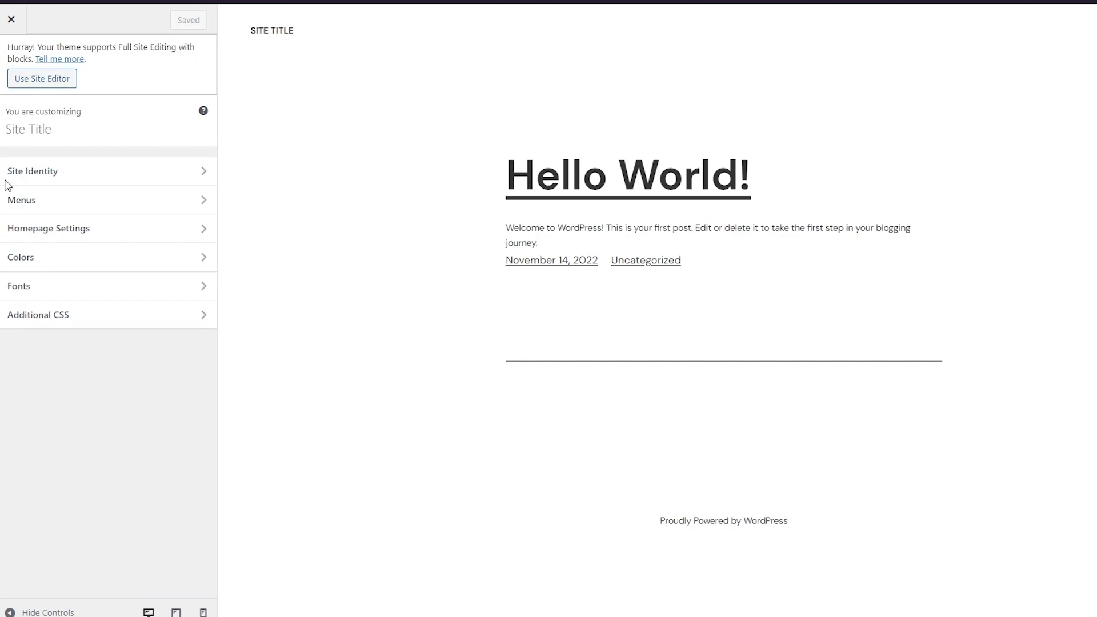
{"action": "left_click", "coordinate": [200, 181]}
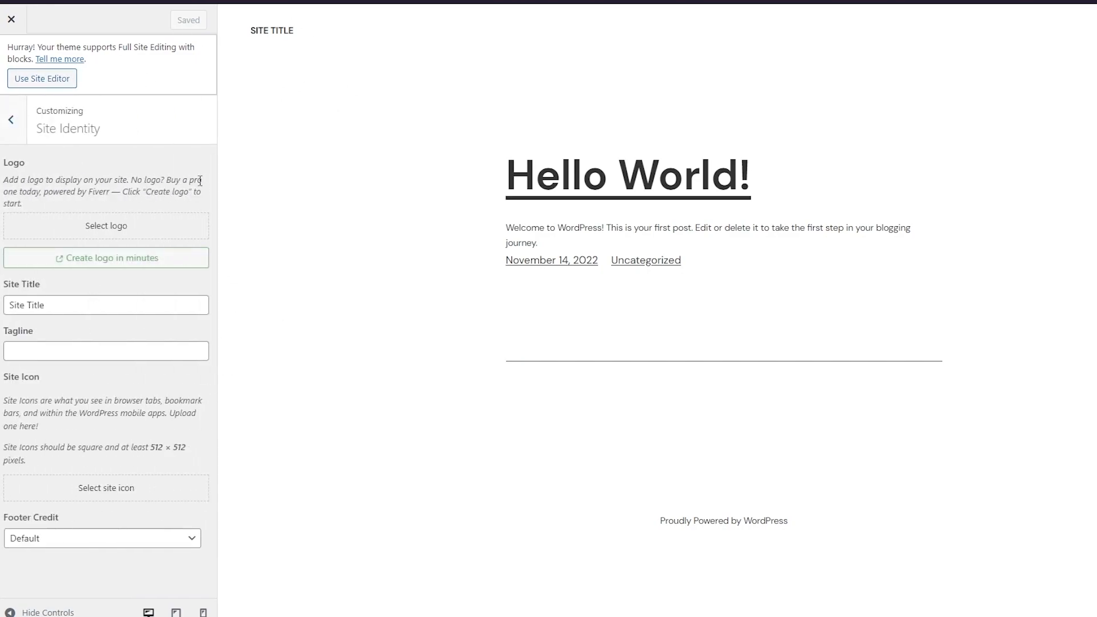
{"action": "left_click", "coordinate": [9, 132]}
{"action": "left_click", "coordinate": [154, 210]}
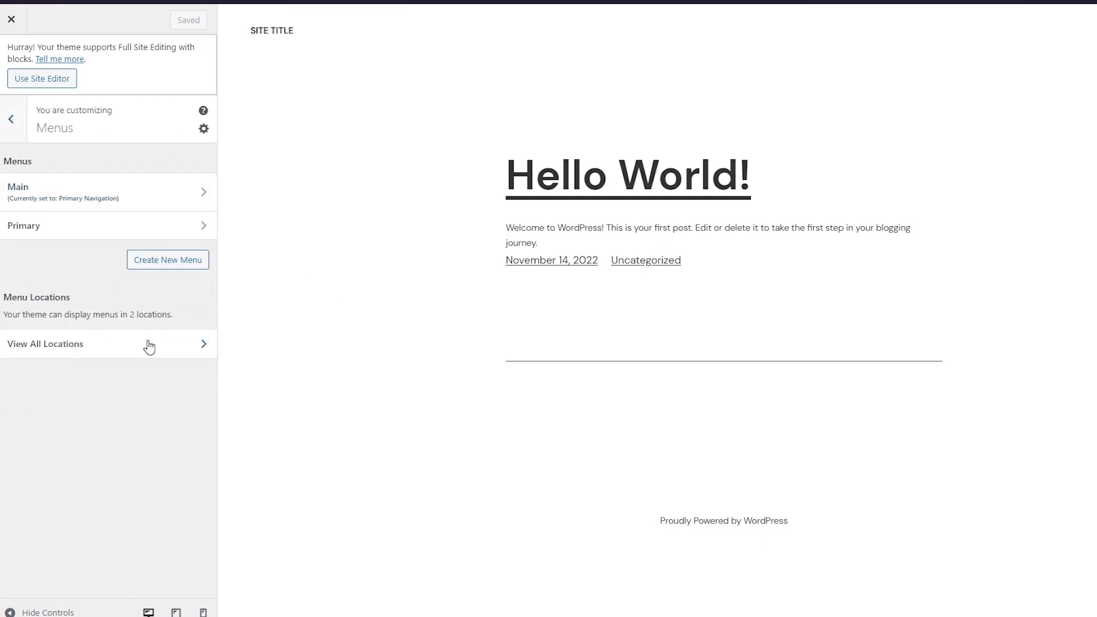
{"action": "left_click", "coordinate": [11, 120]}
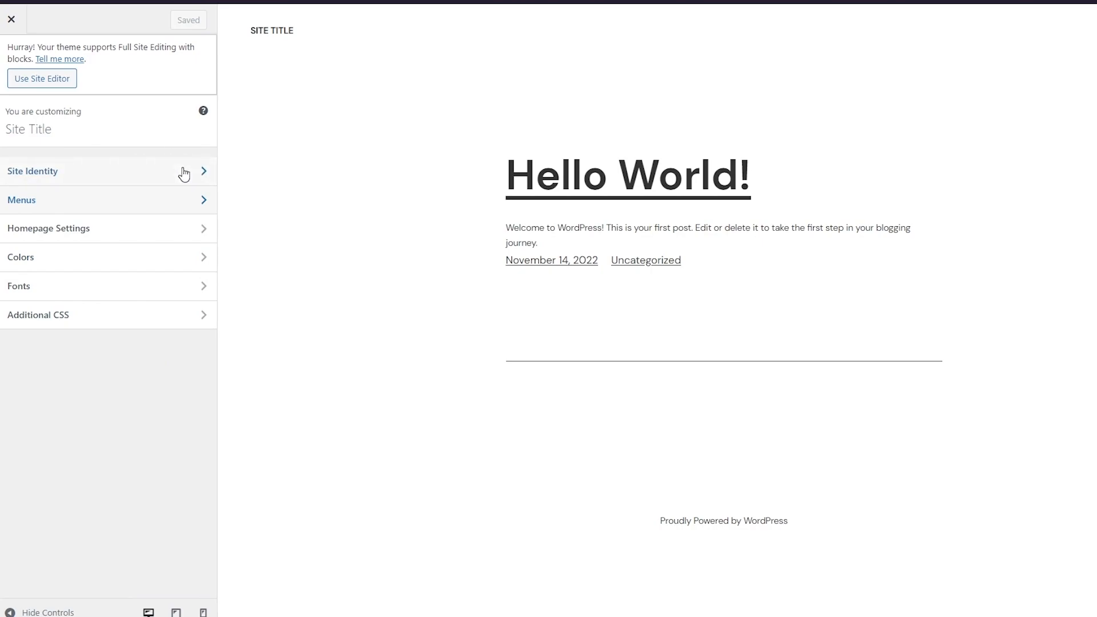
Step: Look over Homepage Settings and Site Identity, keeping the Default footer credit
{"action": "left_click", "coordinate": [180, 234]}
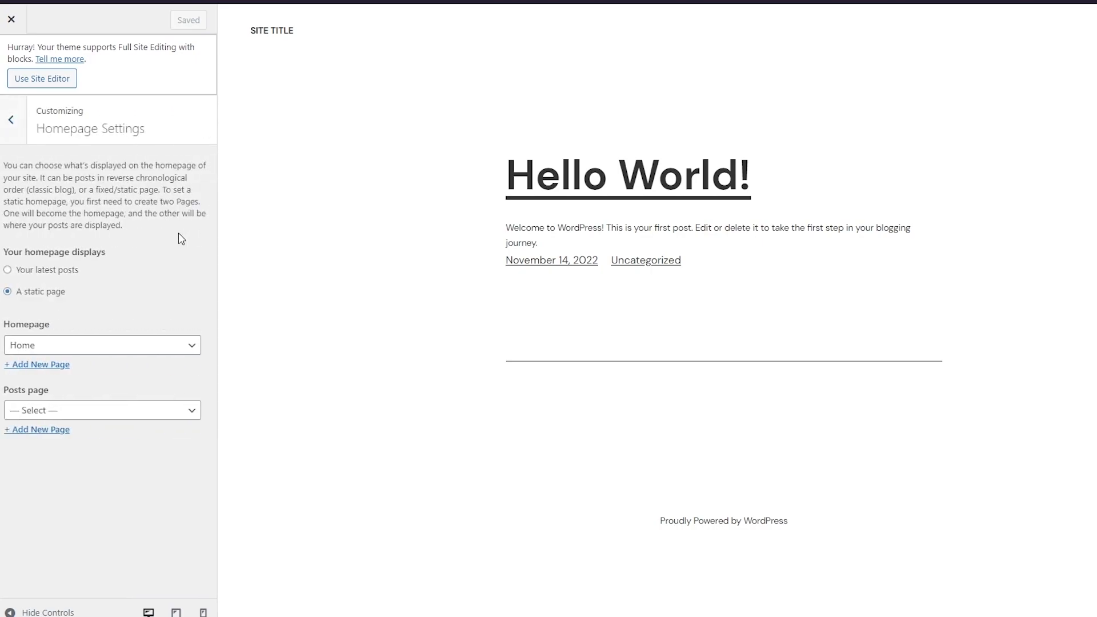
{"action": "left_click", "coordinate": [12, 120]}
{"action": "left_click", "coordinate": [177, 167]}
{"action": "left_click", "coordinate": [129, 305]}
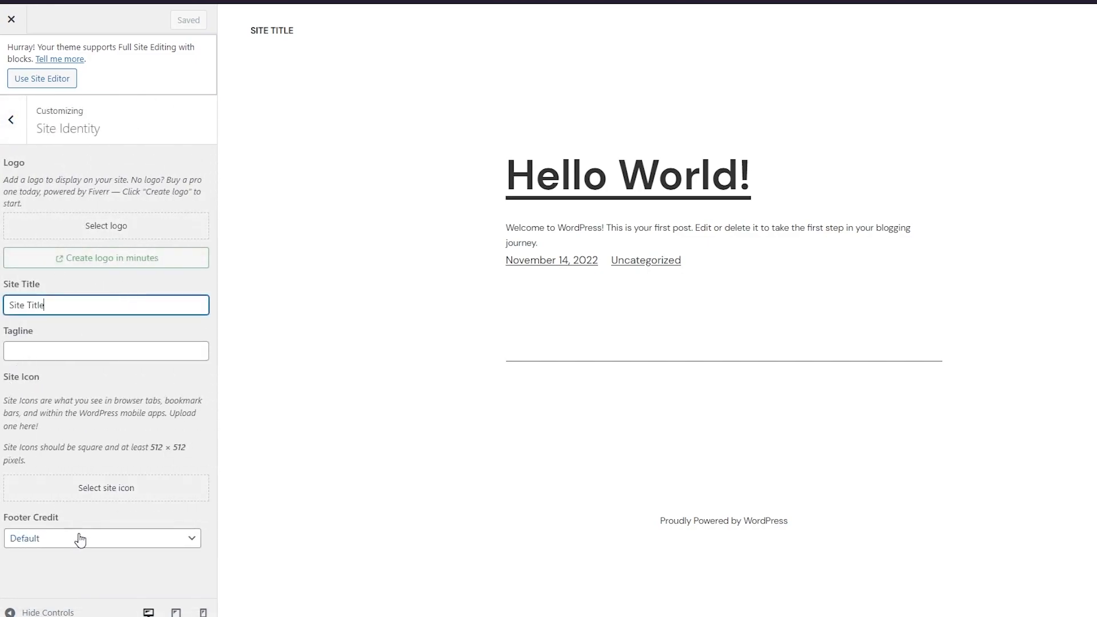
{"action": "left_click", "coordinate": [101, 540]}
{"action": "left_click", "coordinate": [112, 544]}
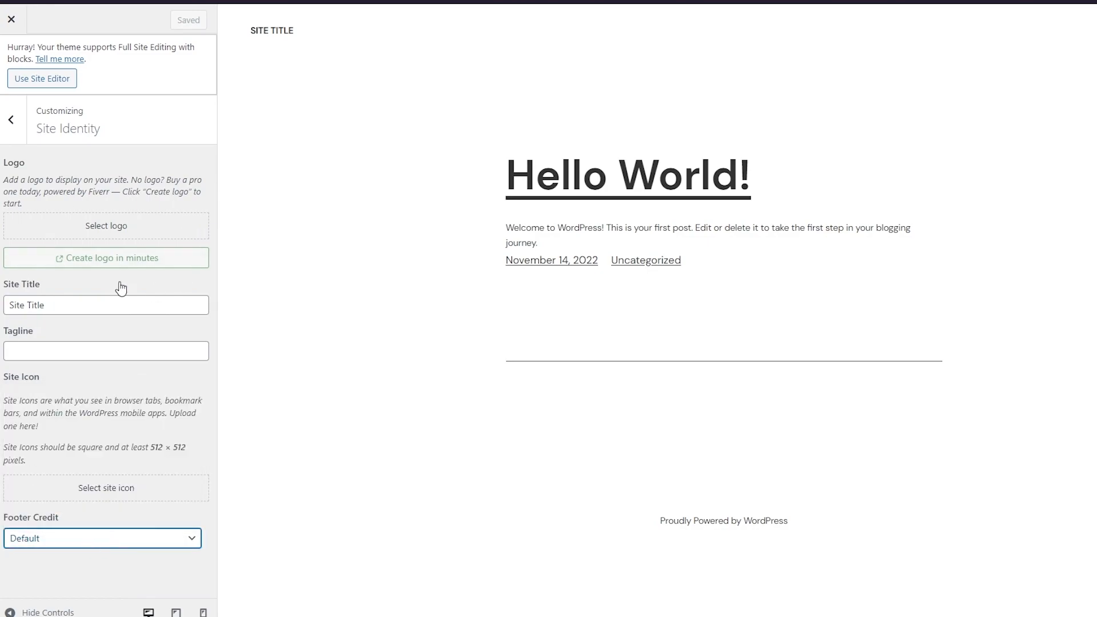
{"action": "left_click", "coordinate": [11, 119]}
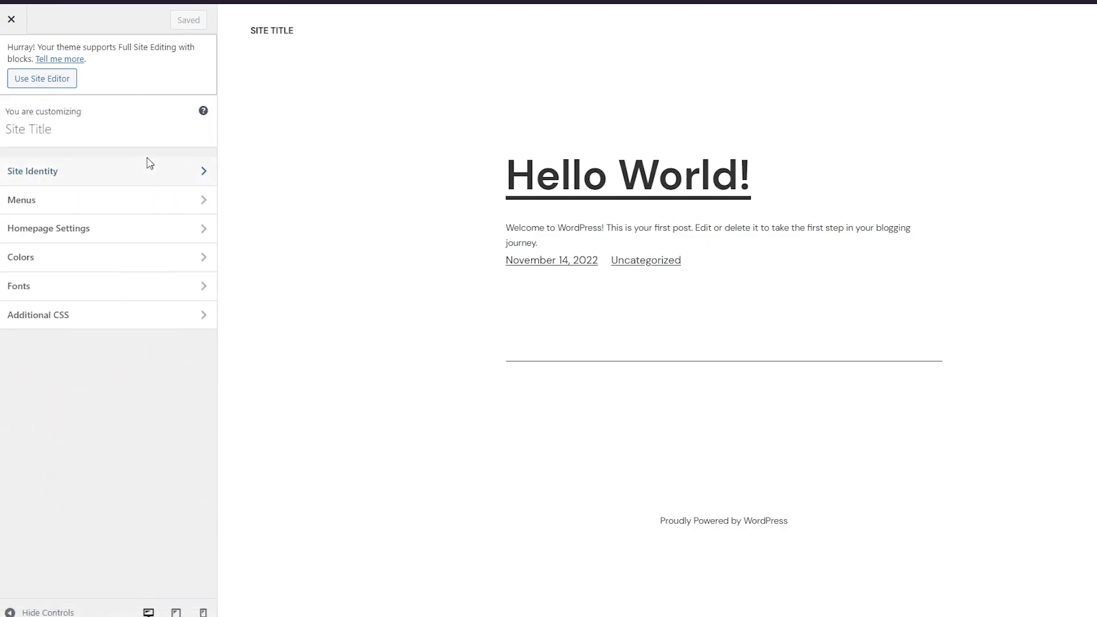
Step: Review the Primary and Main menus and try Create New Menu
{"action": "left_click", "coordinate": [157, 203]}
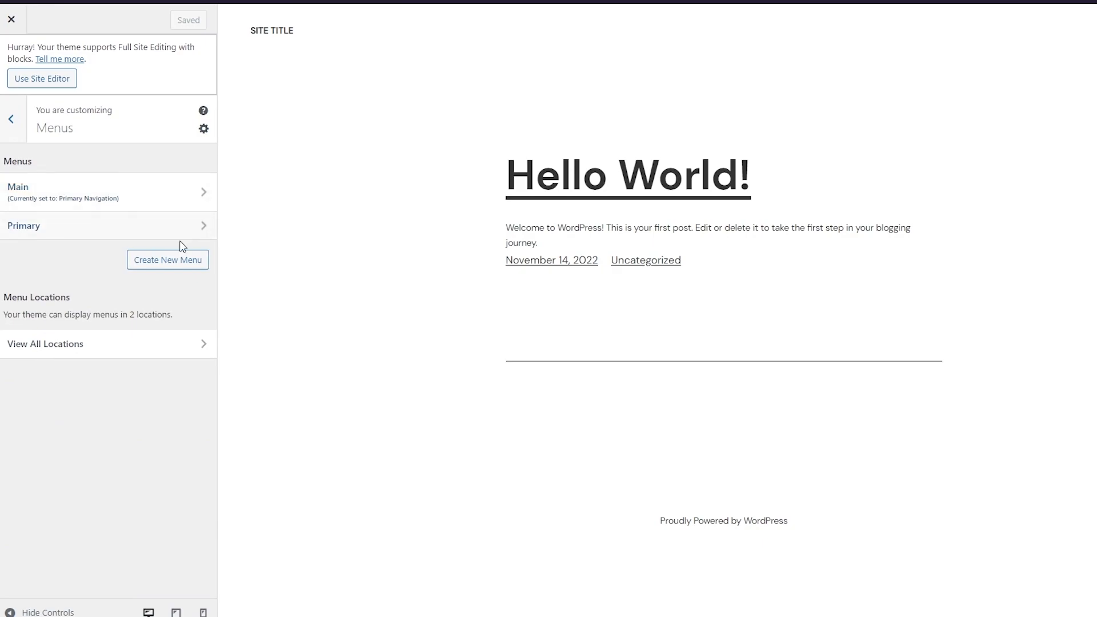
{"action": "left_click", "coordinate": [202, 226]}
{"action": "left_click", "coordinate": [132, 178]}
{"action": "left_click", "coordinate": [10, 122]}
{"action": "left_click", "coordinate": [162, 208]}
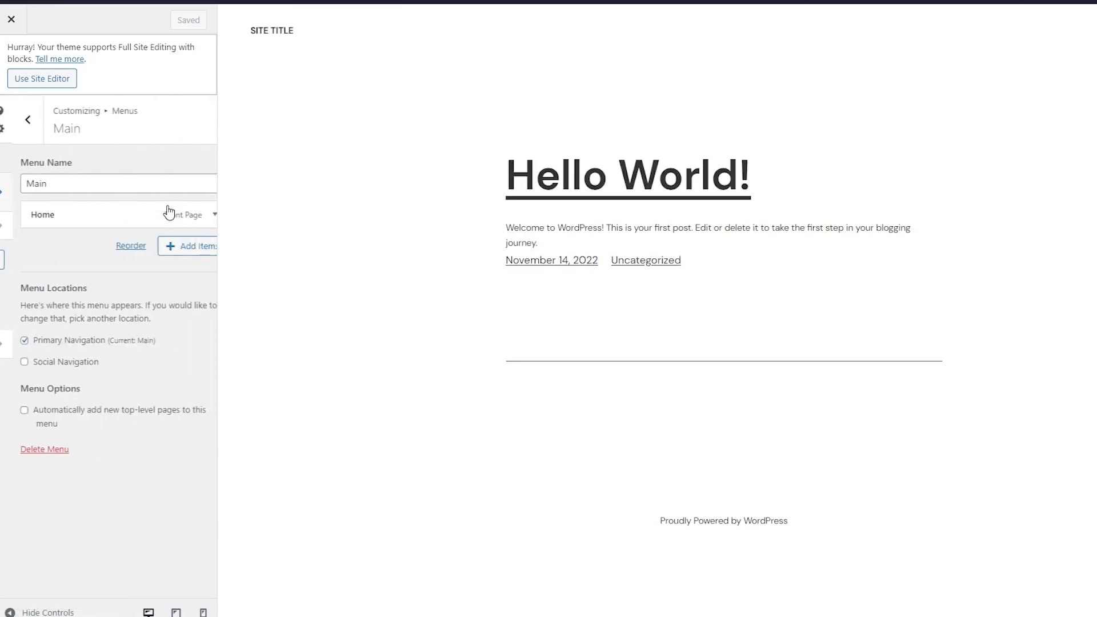
{"action": "double_click", "coordinate": [125, 186]}
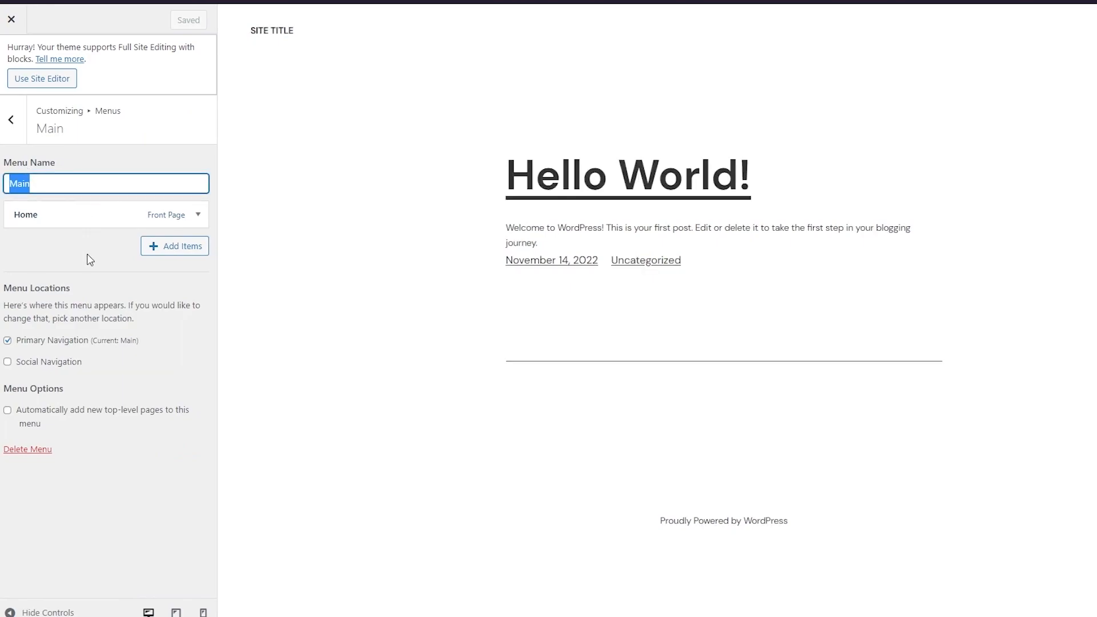
{"action": "left_click", "coordinate": [22, 131]}
{"action": "left_click", "coordinate": [143, 225]}
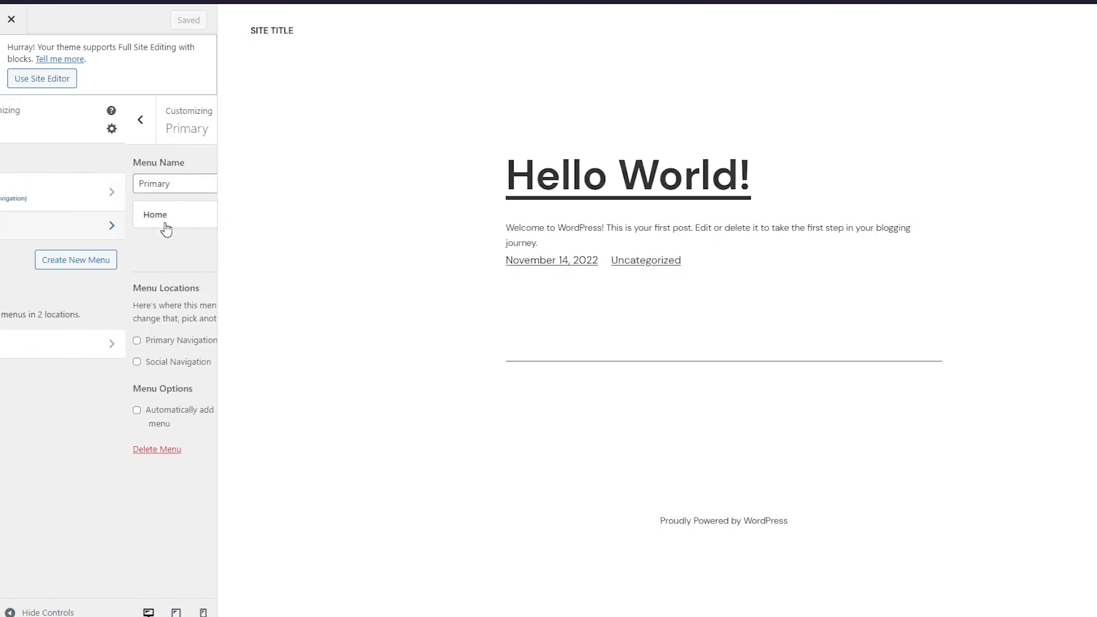
{"action": "left_click", "coordinate": [8, 127]}
{"action": "left_click", "coordinate": [159, 274]}
{"action": "left_click", "coordinate": [16, 141]}
Step: Check the Colors settings and return to the main Customizer sections
{"action": "left_click", "coordinate": [14, 130]}
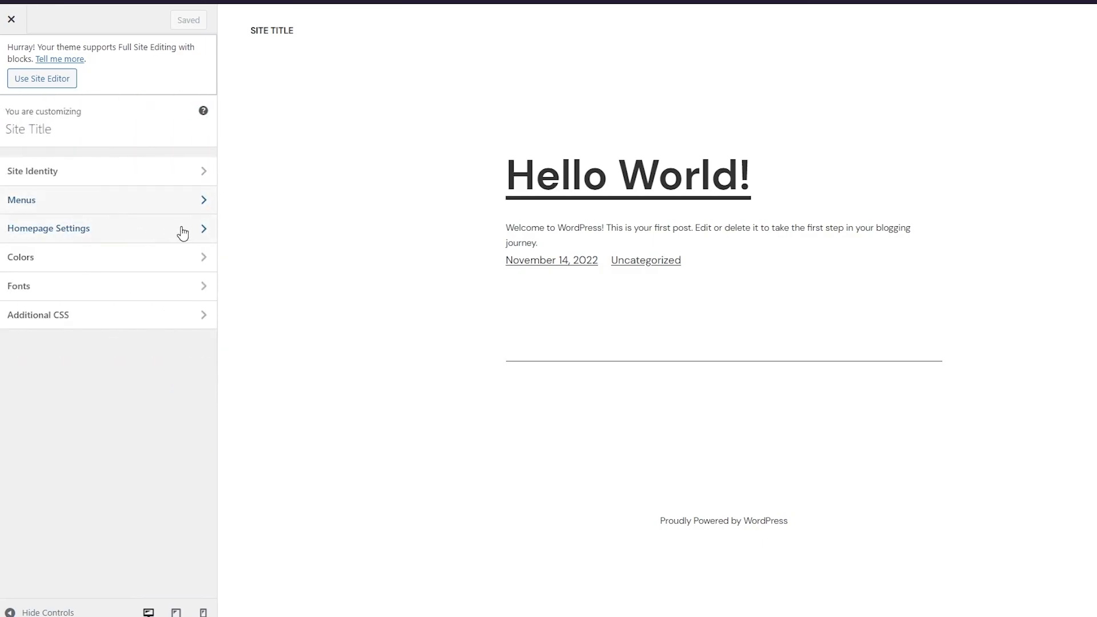
{"action": "left_click", "coordinate": [131, 266]}
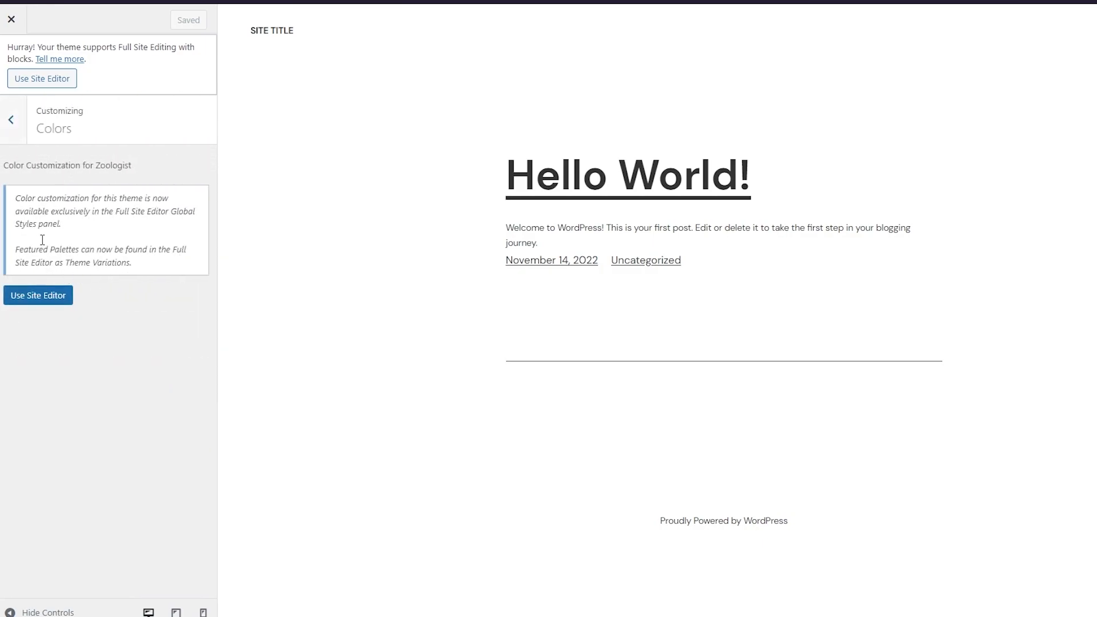
{"action": "left_click", "coordinate": [10, 133]}
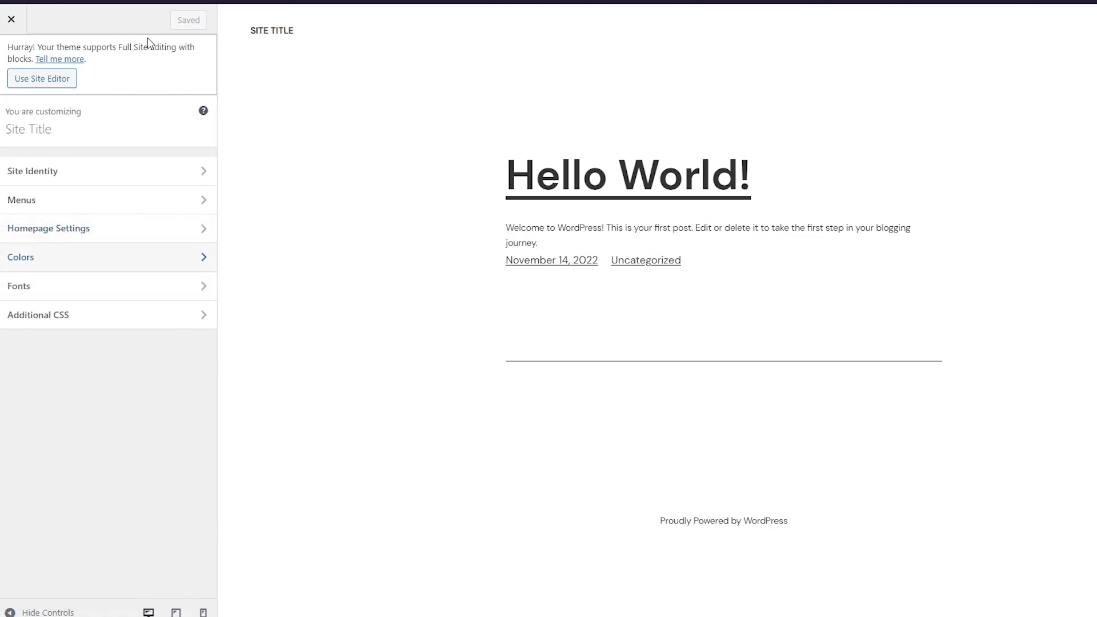
Step: Check Additional CSS, then switch from the Customizer to the full Site Editor
{"action": "left_click", "coordinate": [150, 322]}
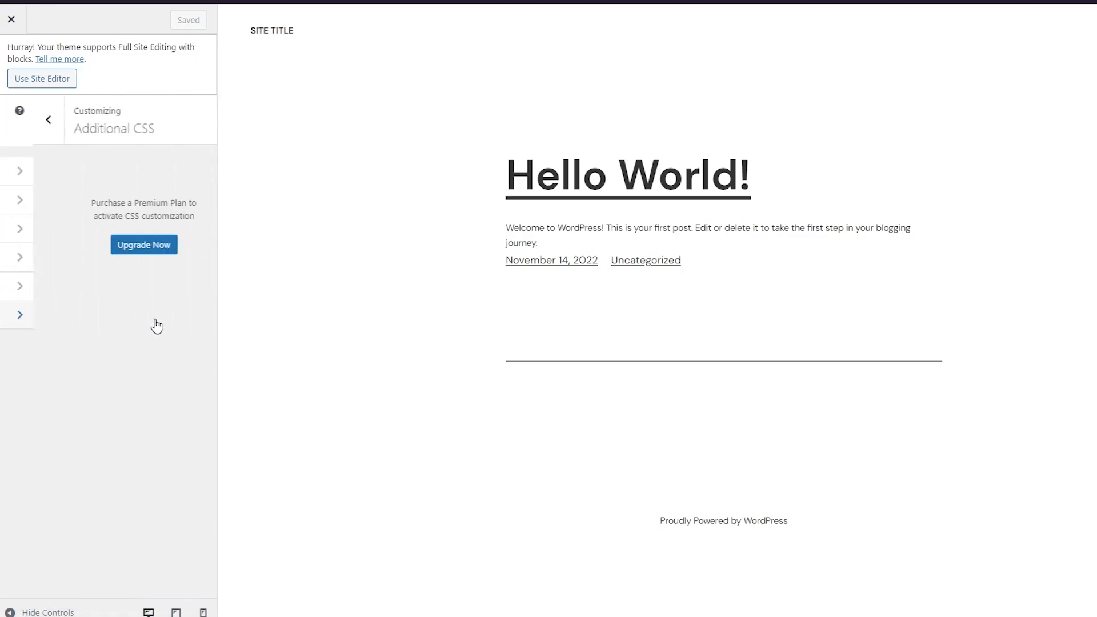
{"action": "left_click", "coordinate": [25, 120]}
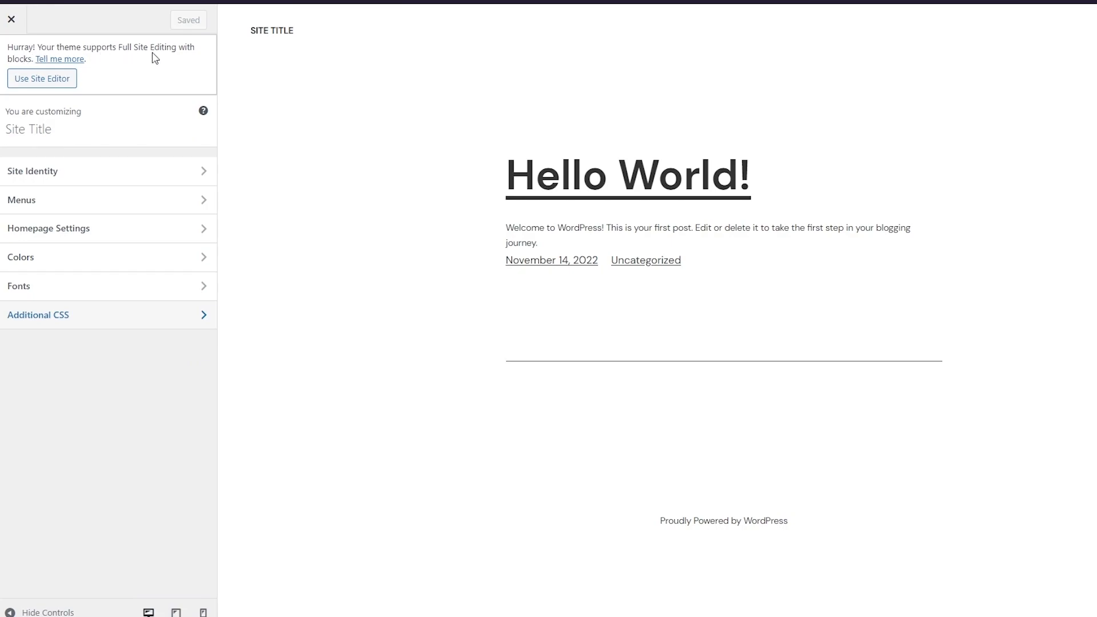
{"action": "left_click", "coordinate": [55, 89]}
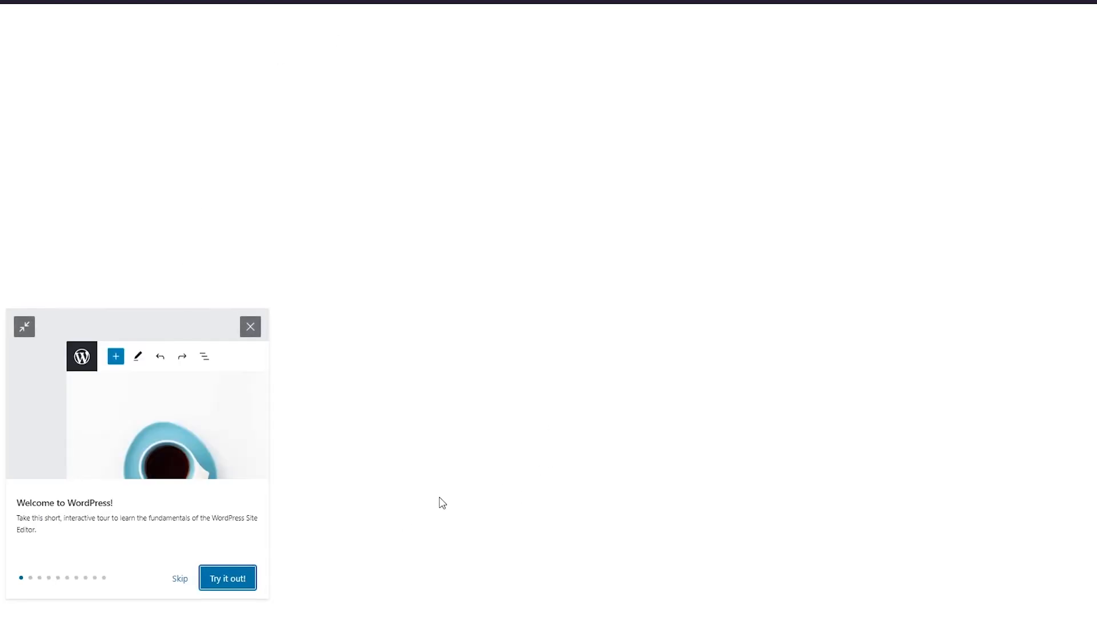
Step: Dismiss the welcome tour, inspect the post content group's options, and open the block inserter
{"action": "left_click", "coordinate": [250, 327]}
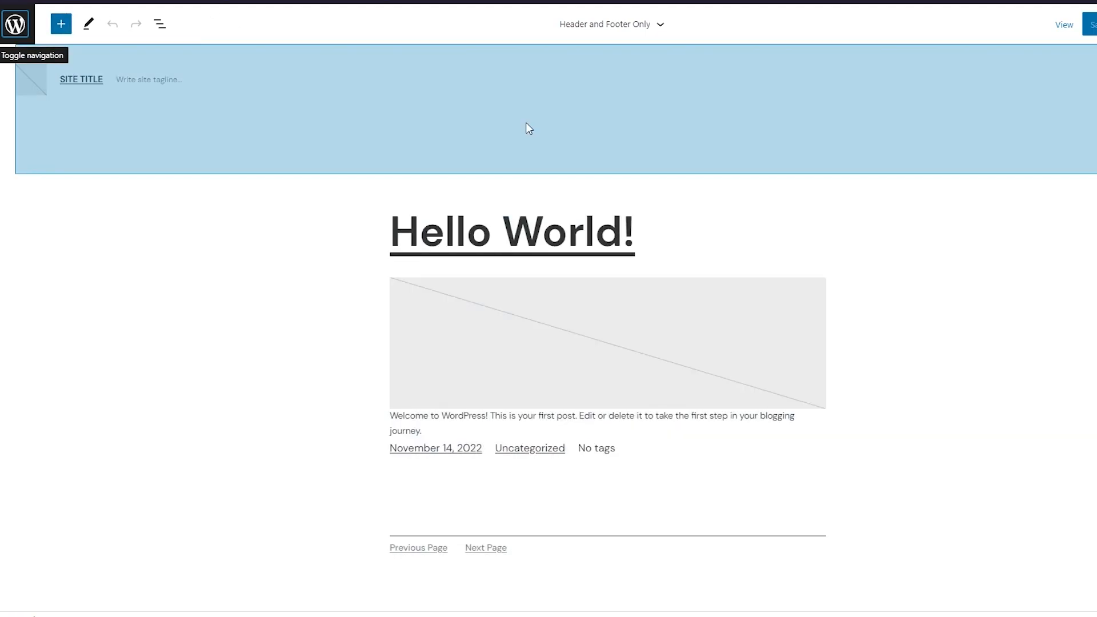
{"action": "left_click", "coordinate": [525, 125]}
{"action": "left_click", "coordinate": [248, 383]}
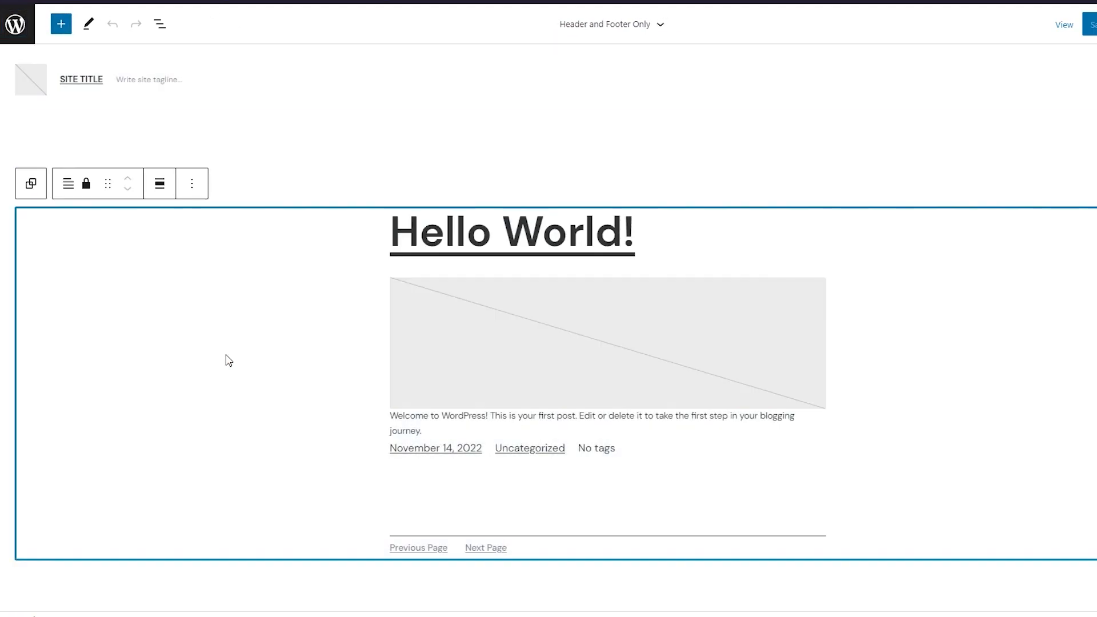
{"action": "left_click", "coordinate": [193, 184]}
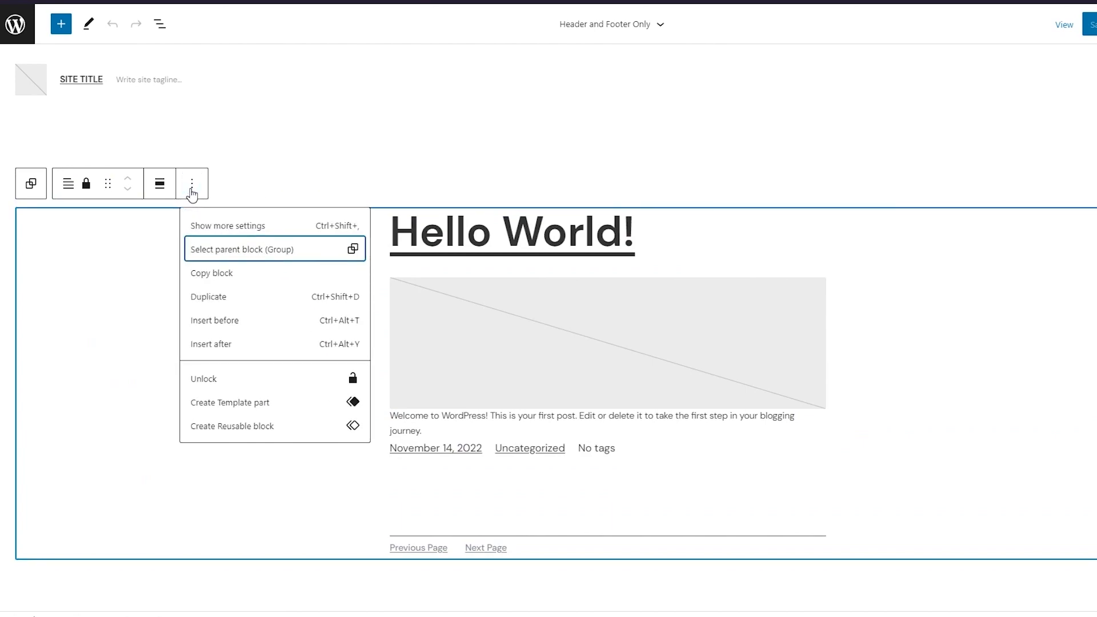
{"action": "left_click", "coordinate": [192, 184]}
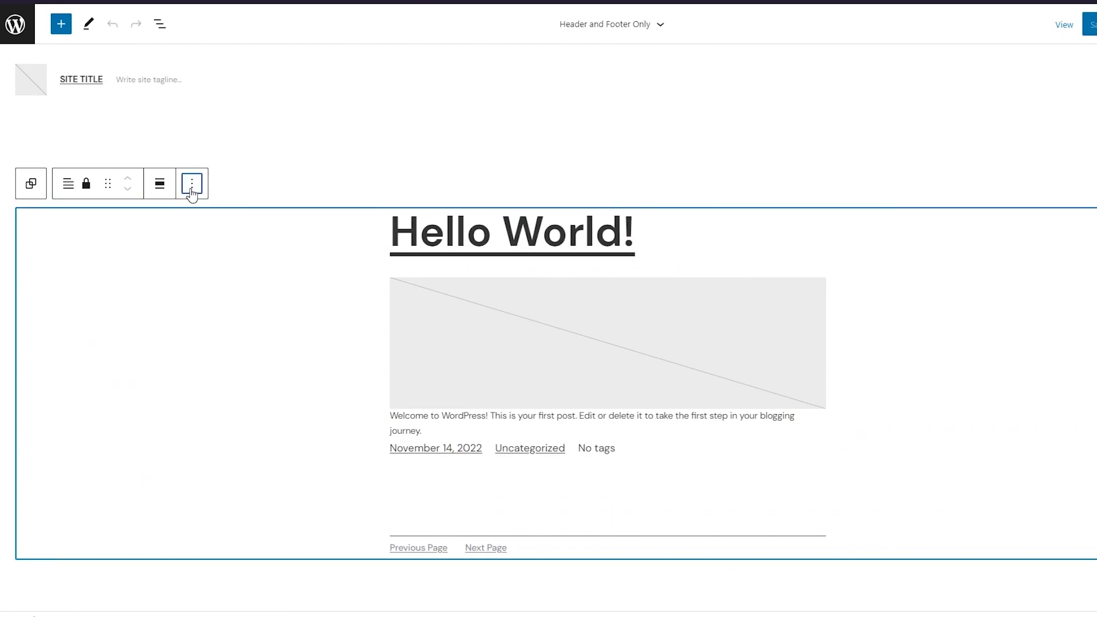
{"action": "left_click", "coordinate": [61, 26]}
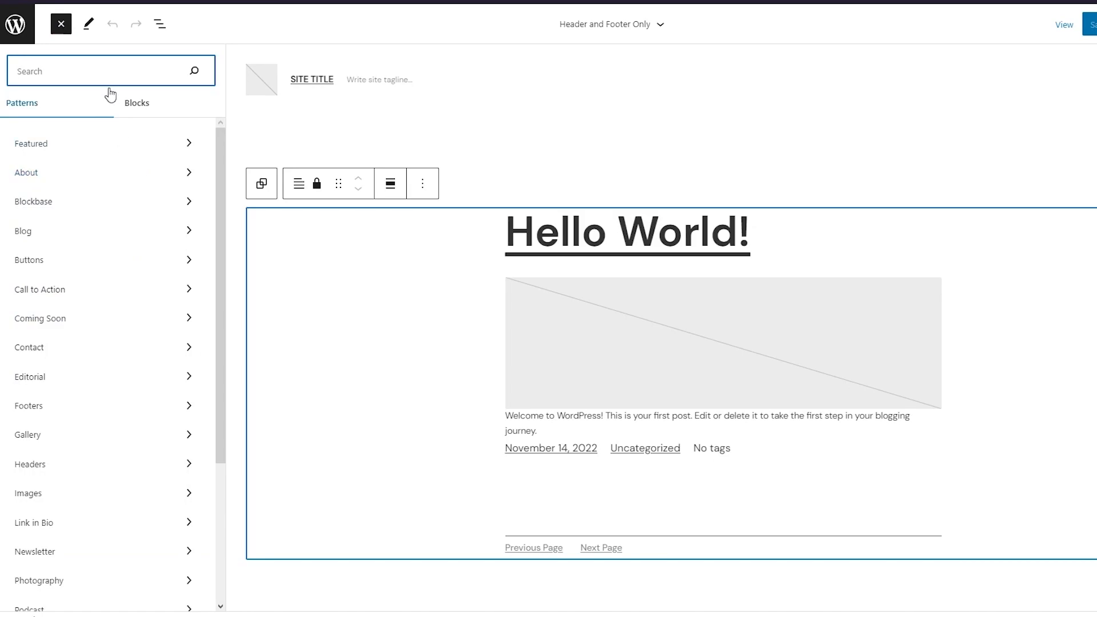
Step: Insert the 'Contact with WhatsApp' pattern from the Contact patterns category
{"action": "left_click", "coordinate": [195, 353]}
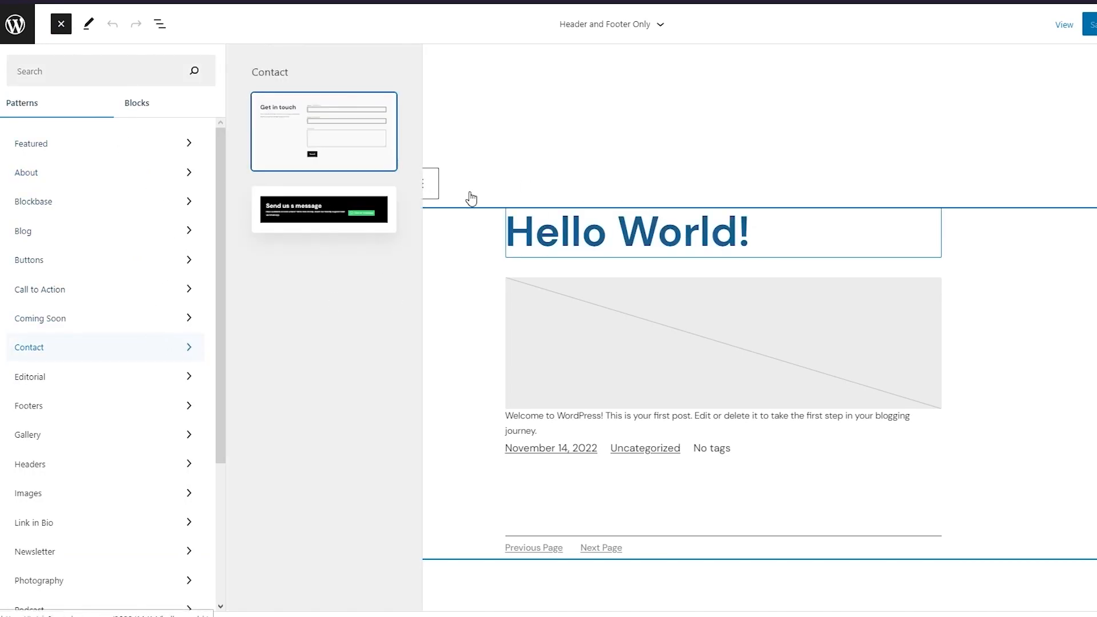
{"action": "left_click", "coordinate": [332, 209]}
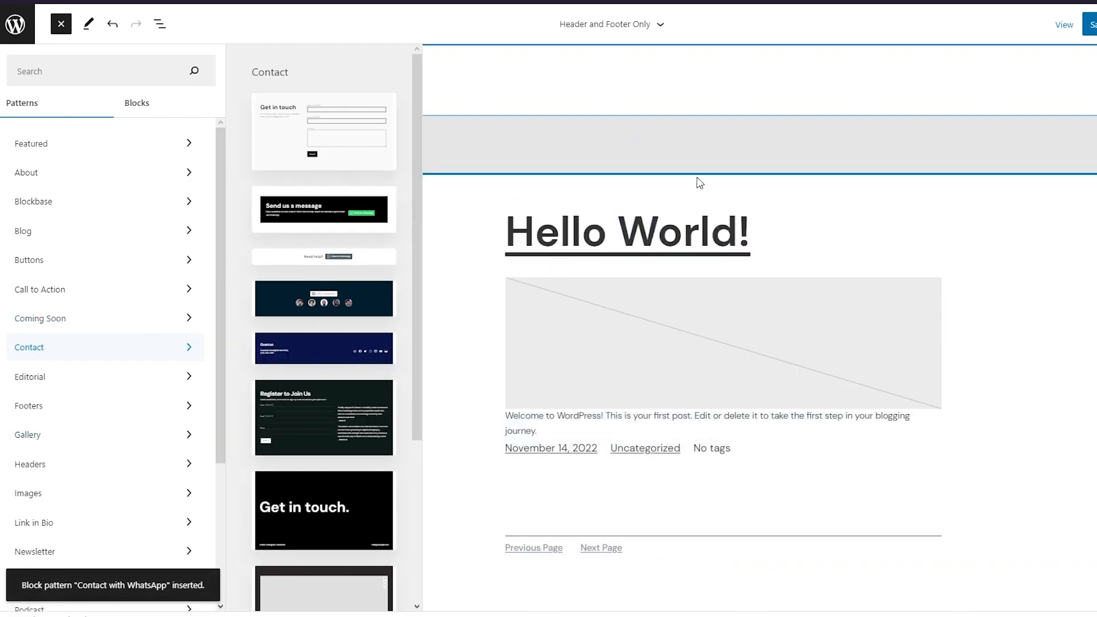
{"action": "left_click", "coordinate": [696, 179]}
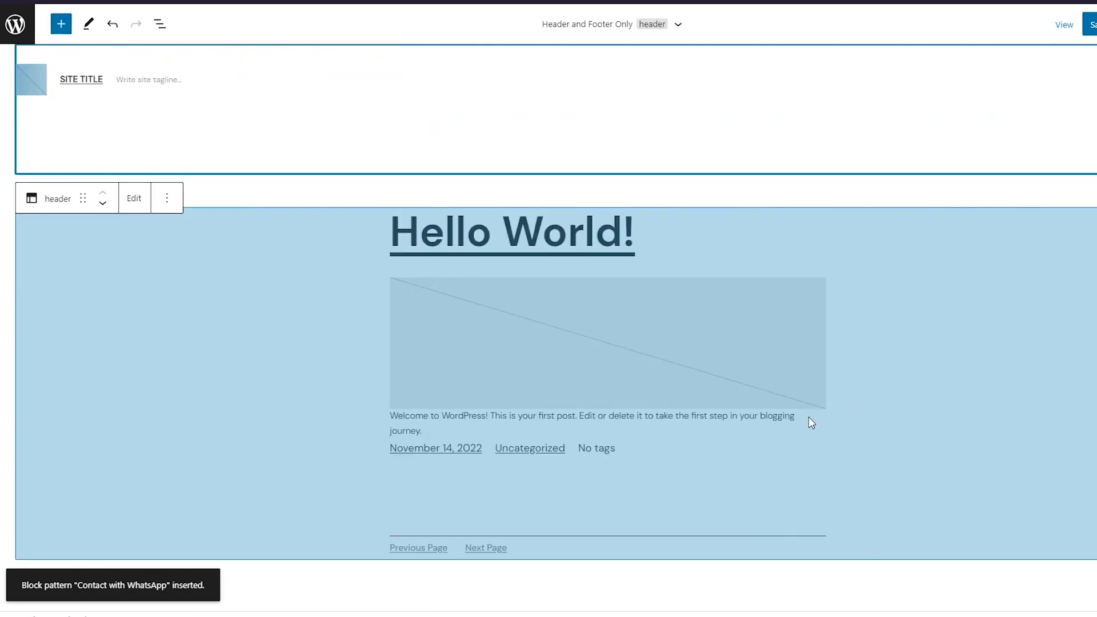
Step: Inspect the post listing blocks and the new black 'Send us s message' WhatsApp banner
{"action": "left_click", "coordinate": [477, 386]}
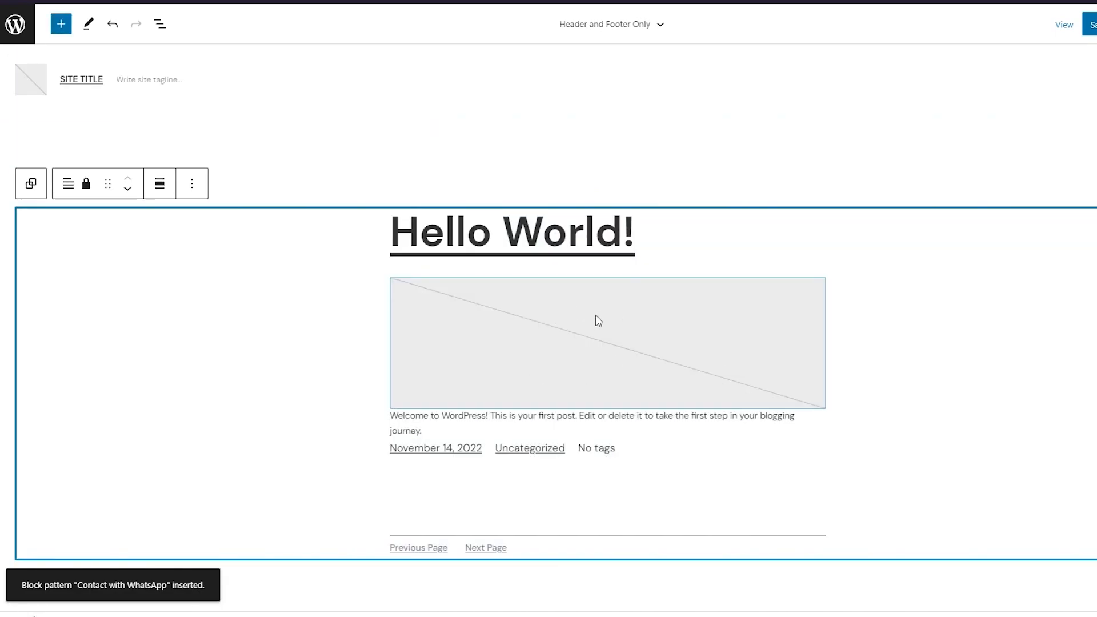
{"action": "right_click", "coordinate": [595, 314]}
{"action": "left_click", "coordinate": [816, 264]}
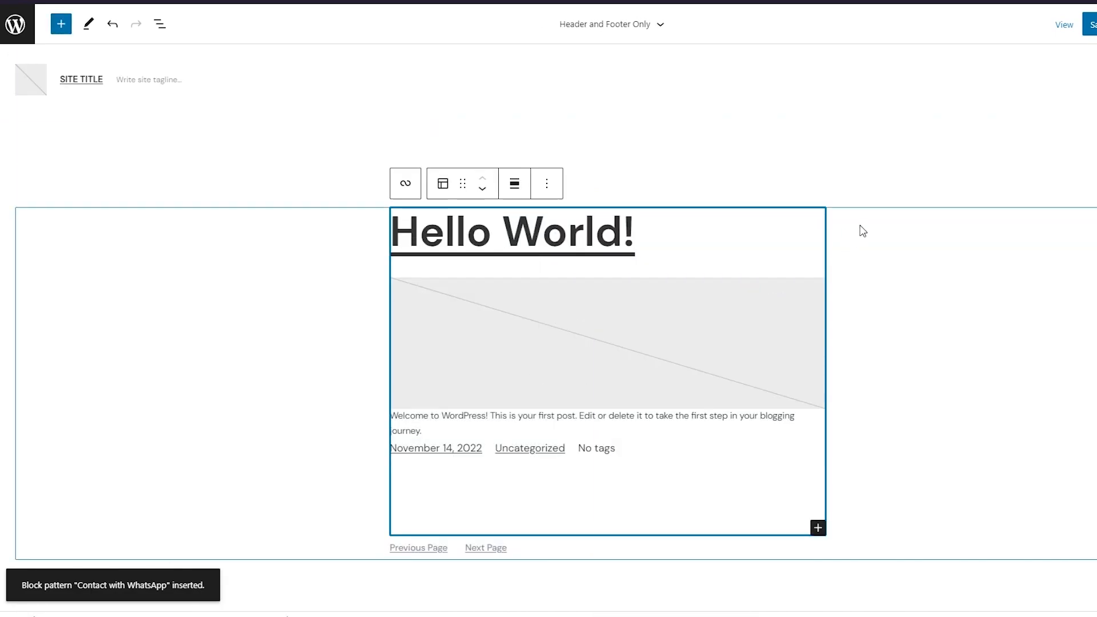
{"action": "left_click", "coordinate": [857, 228]}
{"action": "left_click", "coordinate": [796, 177]}
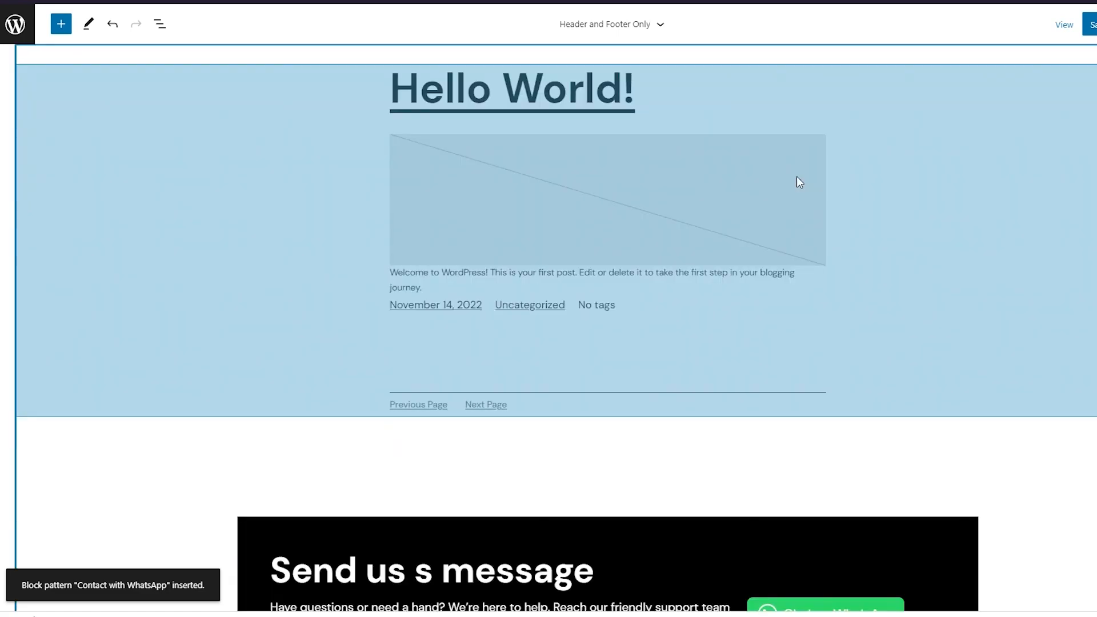
{"action": "scroll", "coordinate": [907, 277], "scroll_direction": "down", "scroll_amount": 5}
{"action": "scroll", "coordinate": [907, 275], "scroll_direction": "up", "scroll_amount": 4}
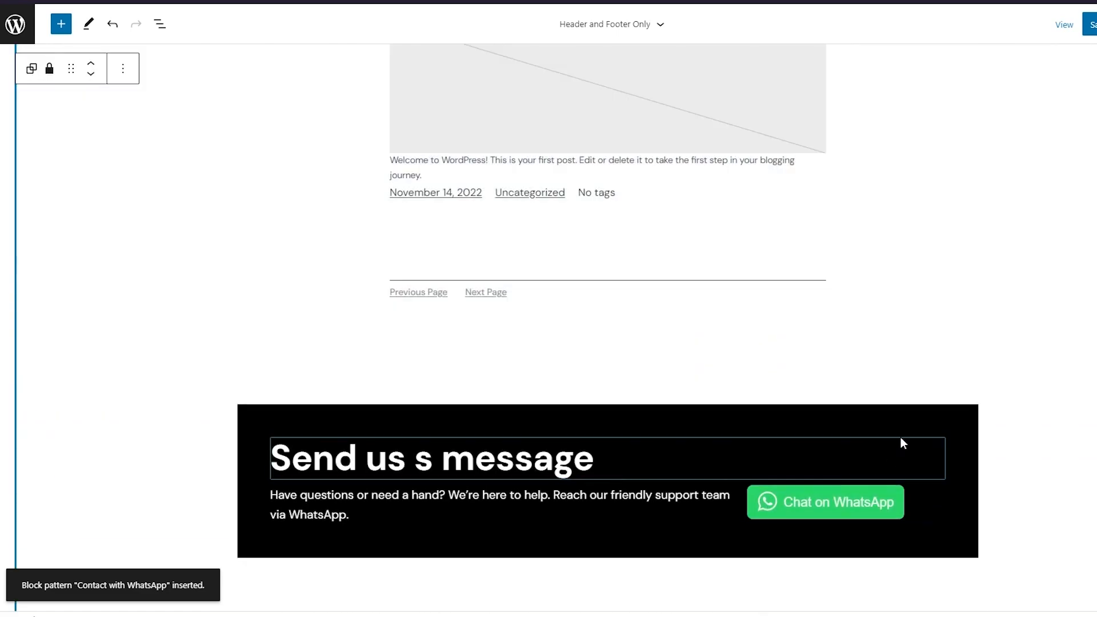
{"action": "left_click", "coordinate": [901, 443]}
{"action": "left_click", "coordinate": [953, 422]}
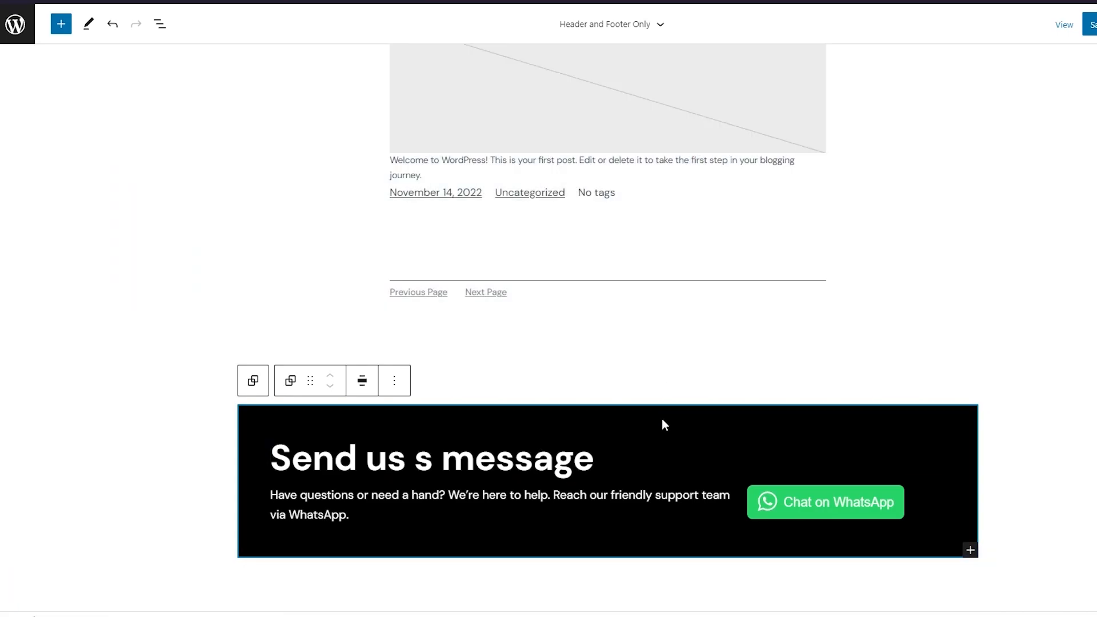
{"action": "scroll", "coordinate": [862, 514], "scroll_direction": "up", "scroll_amount": 2}
{"action": "scroll", "coordinate": [908, 553], "scroll_direction": "down", "scroll_amount": 3}
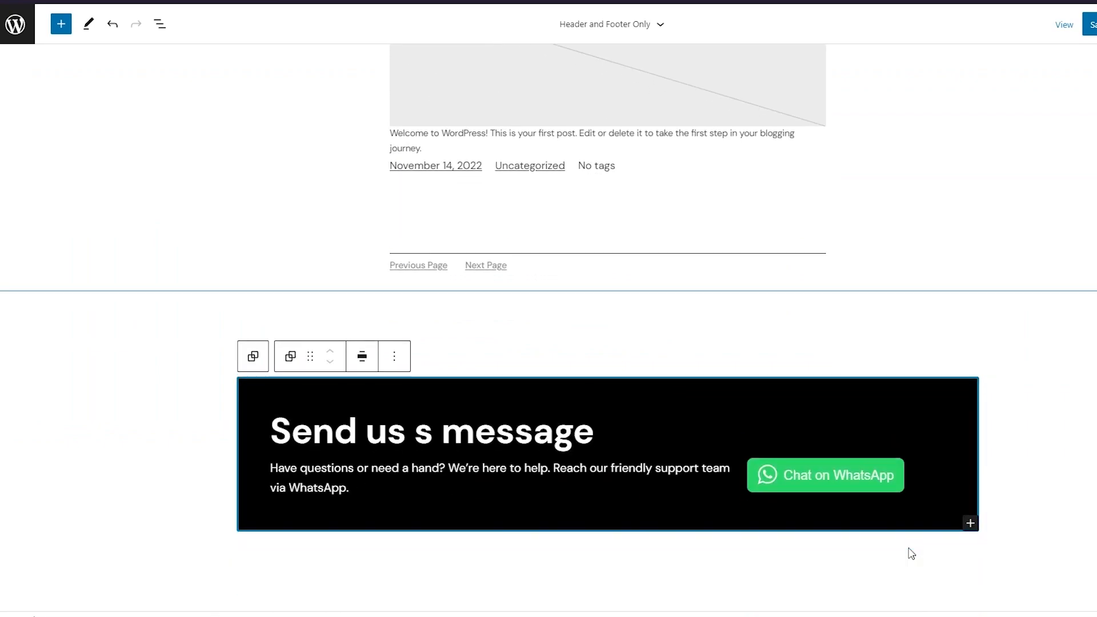
{"action": "left_click", "coordinate": [970, 516]}
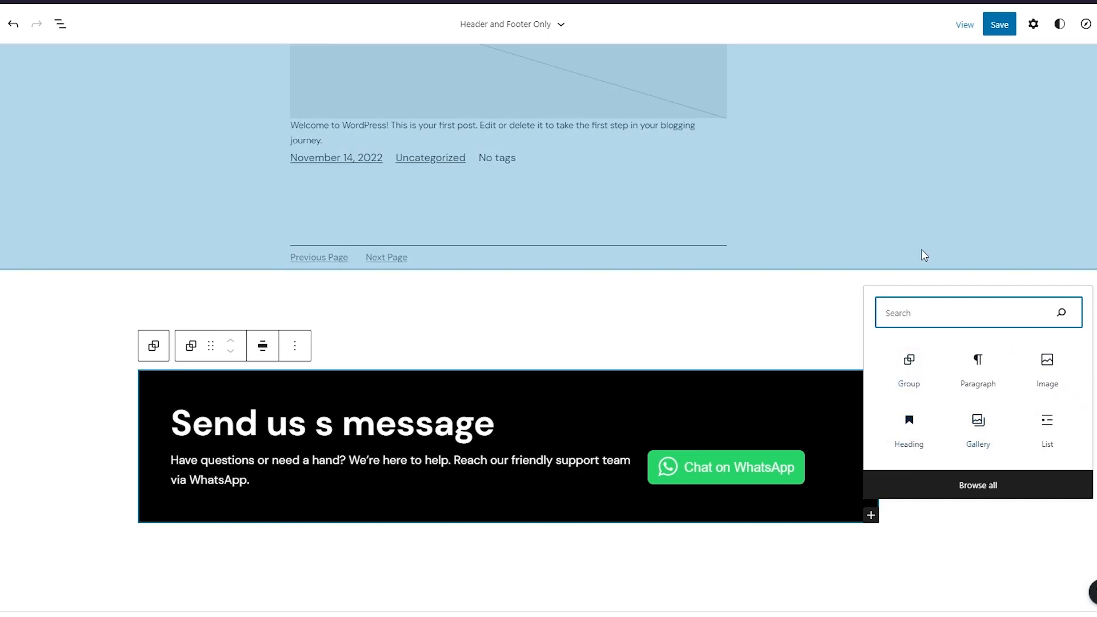
{"action": "left_click", "coordinate": [928, 255]}
{"action": "scroll", "coordinate": [930, 255], "scroll_direction": "up", "scroll_amount": 5}
{"action": "scroll", "coordinate": [930, 255], "scroll_direction": "down", "scroll_amount": 6}
{"action": "scroll", "coordinate": [928, 253], "scroll_direction": "up", "scroll_amount": 6}
{"action": "scroll", "coordinate": [396, 372], "scroll_direction": "down", "scroll_amount": 5}
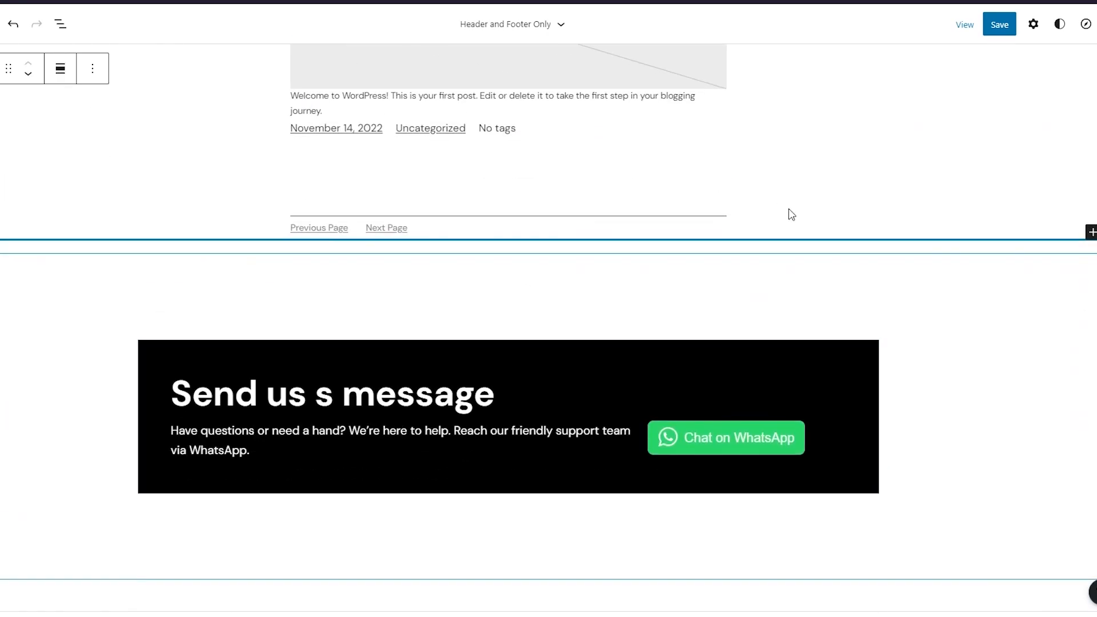
{"action": "scroll", "coordinate": [790, 215], "scroll_direction": "up", "scroll_amount": 5}
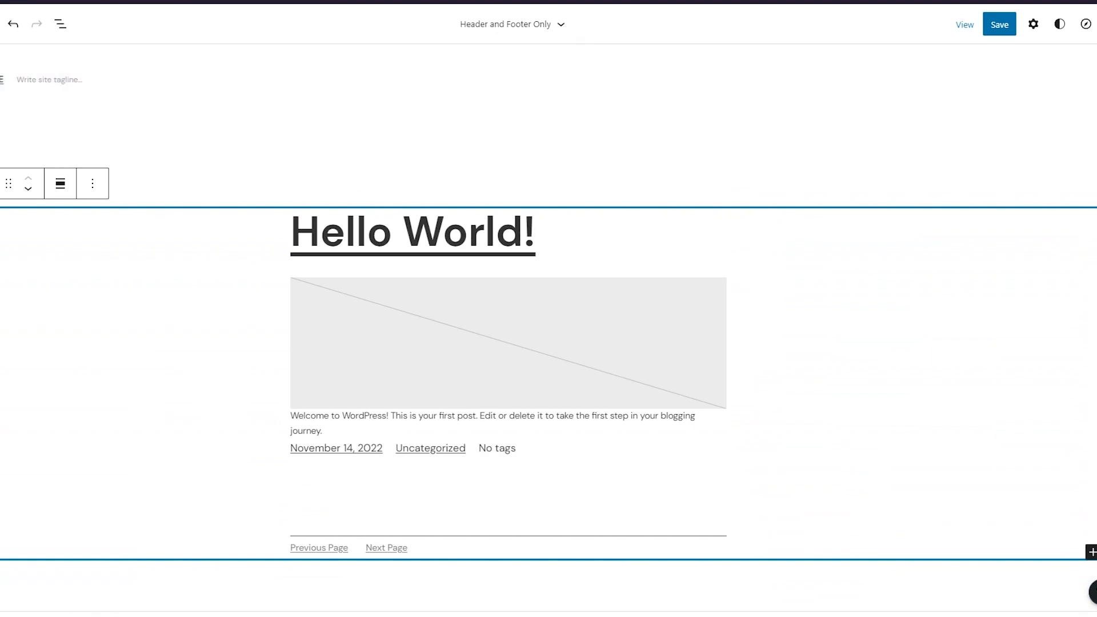